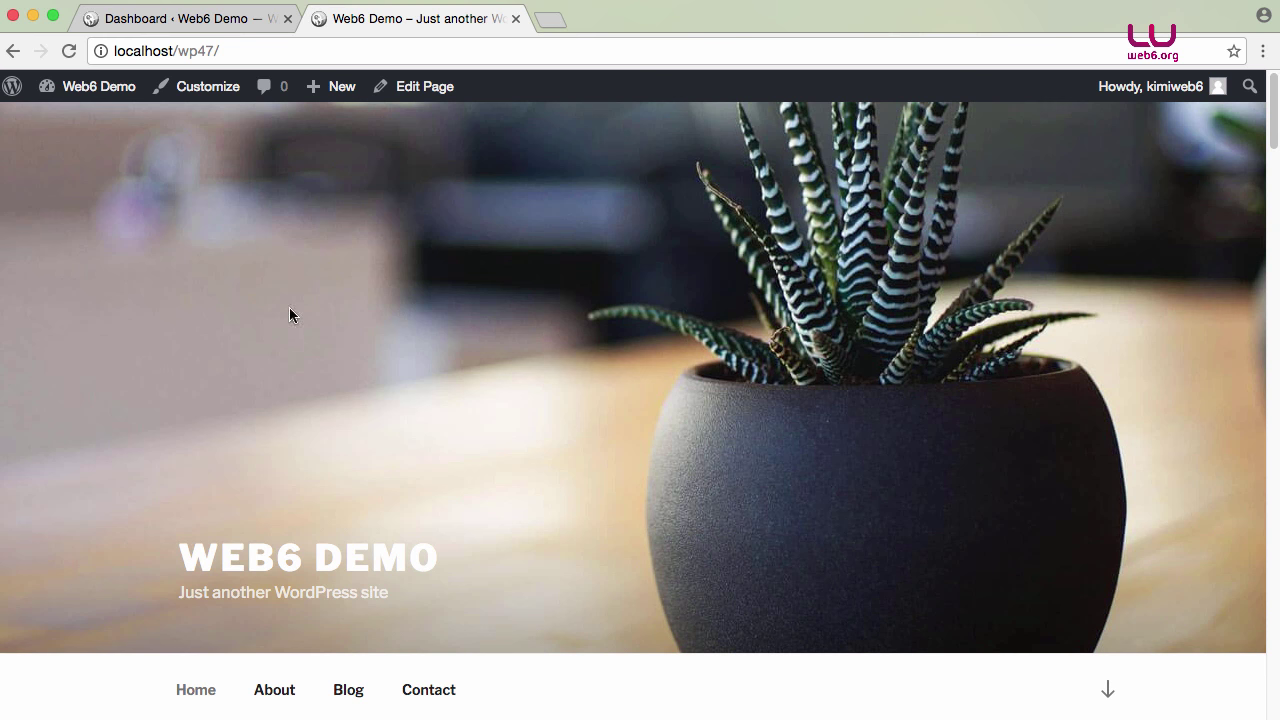
Step: Scroll through the homepage to review its current header and content
scroll(907, 492, "down", 1)
scroll(907, 492, "down", 3)
scroll(907, 492, "down", 2)
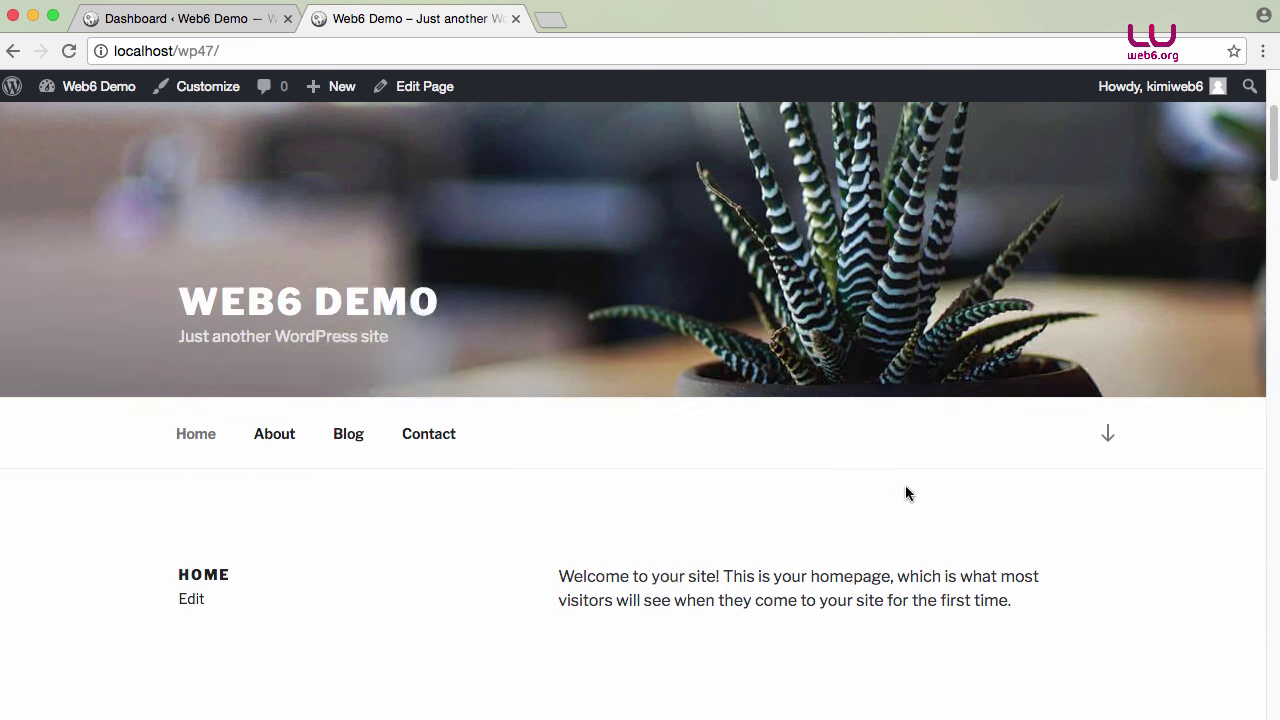
scroll(907, 492, "down", 4)
scroll(907, 492, "down", 2)
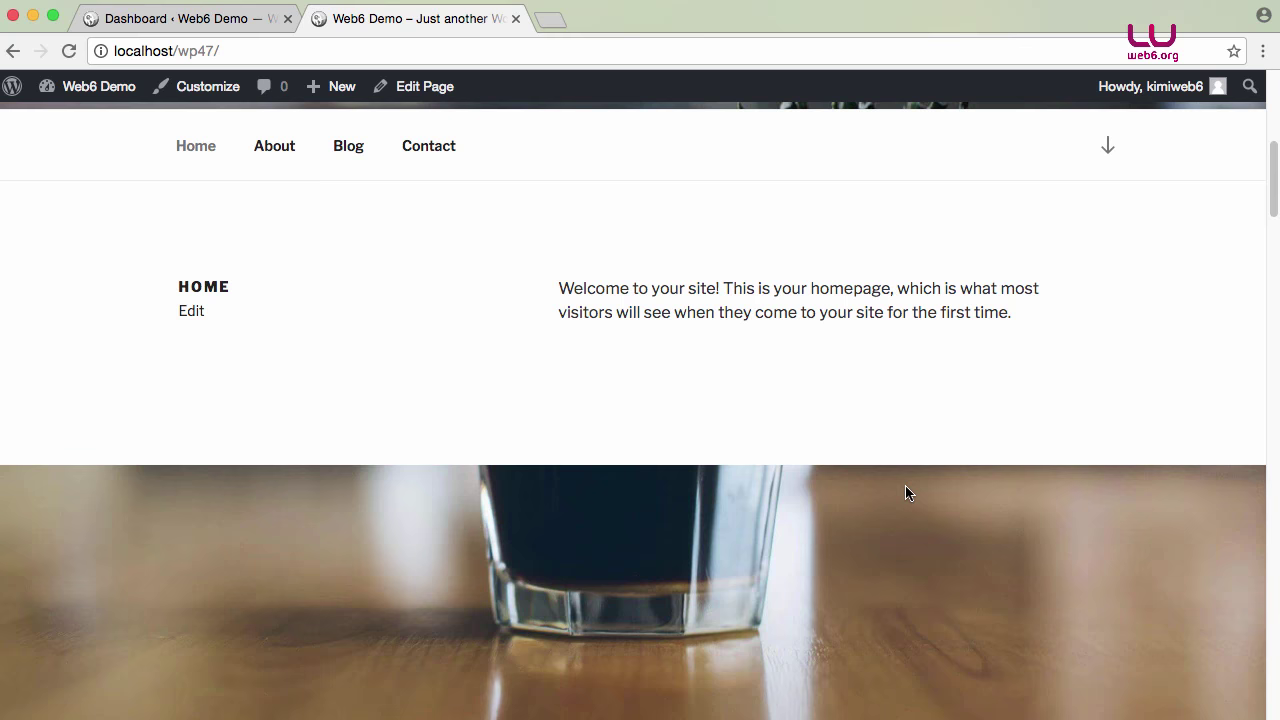
scroll(907, 492, "down", 5)
scroll(906, 490, "down", 3)
scroll(906, 490, "down", 1)
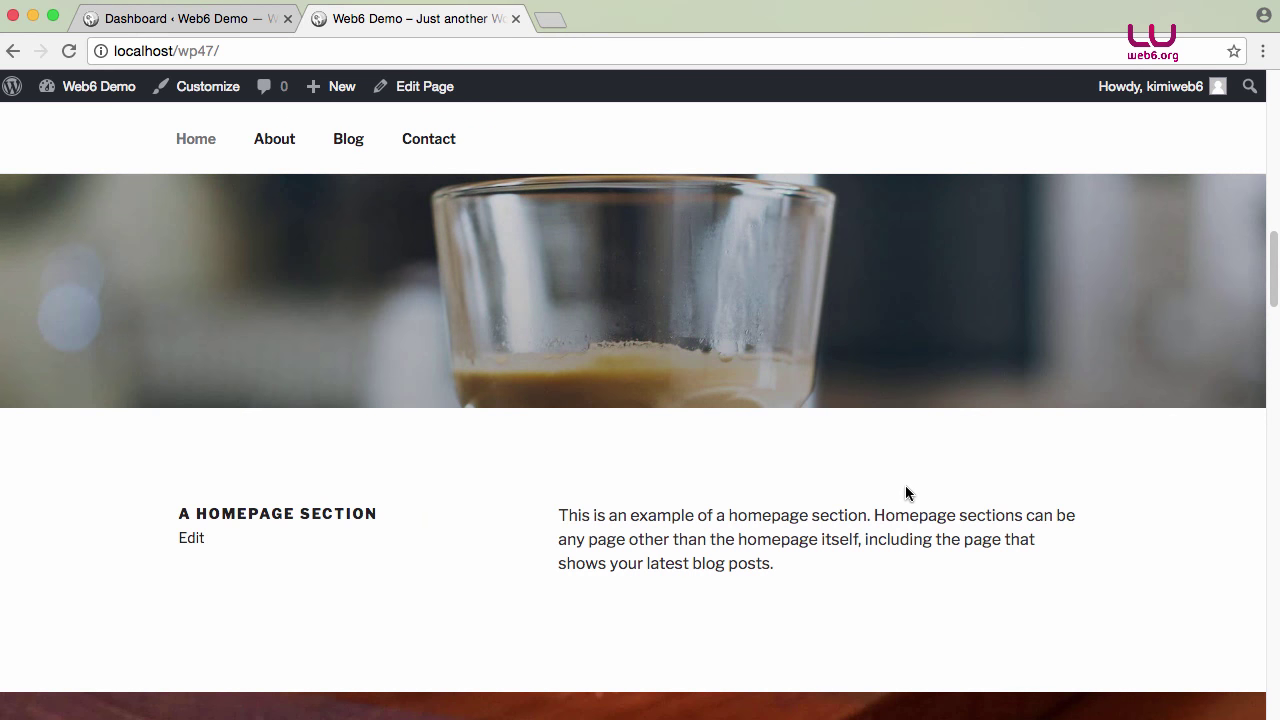
scroll(906, 490, "down", 4)
scroll(907, 492, "down", 2)
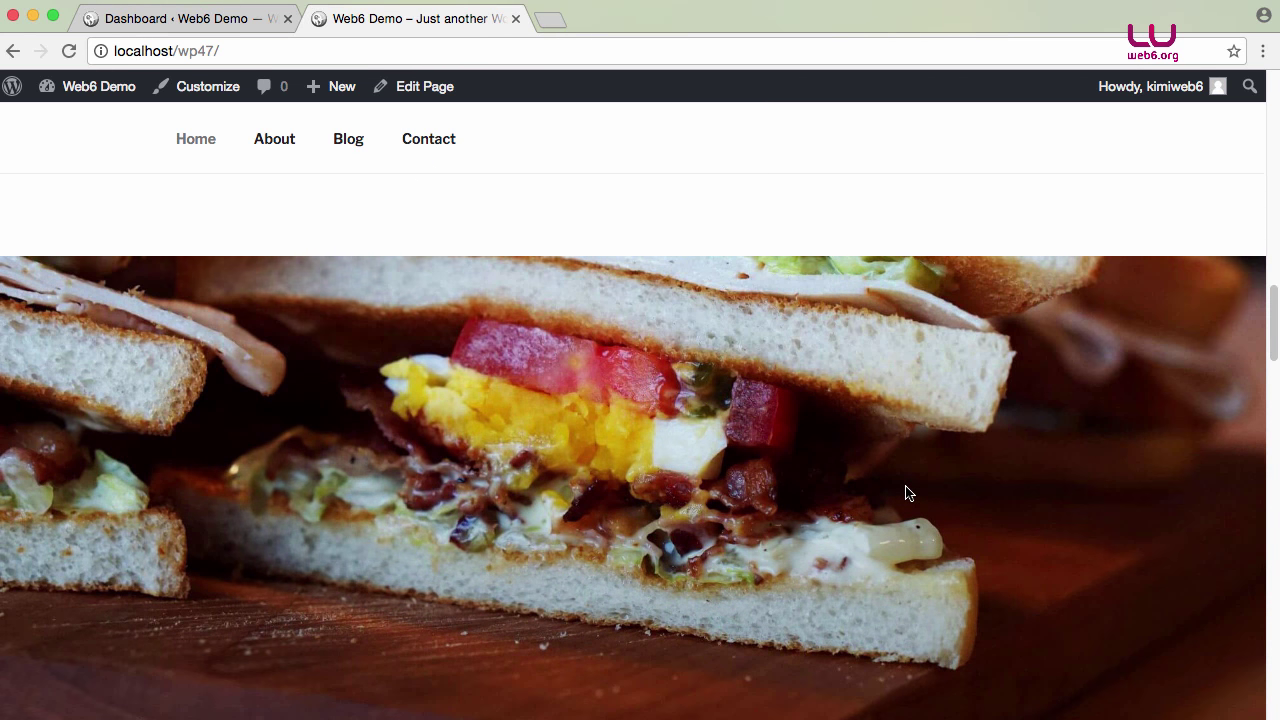
scroll(907, 492, "down", 2)
scroll(907, 492, "down", 2)
scroll(907, 492, "down", 2)
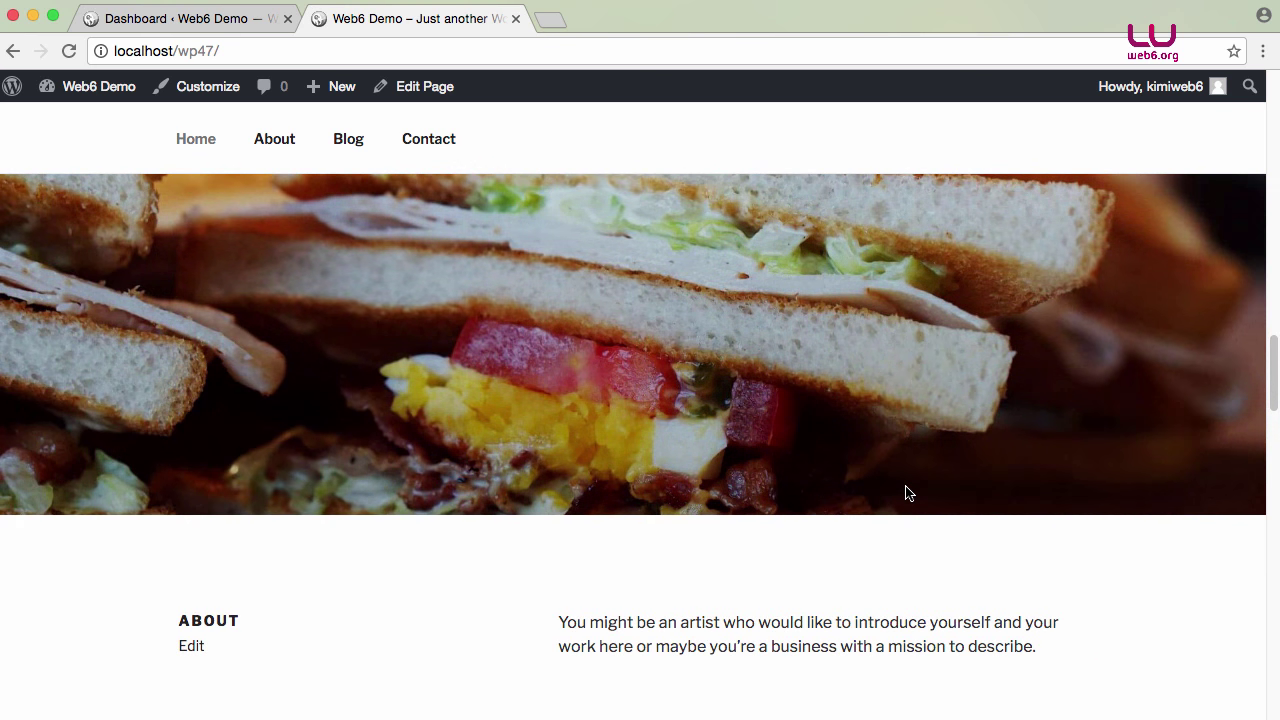
scroll(907, 492, "down", 4)
scroll(907, 492, "down", 1)
scroll(907, 492, "down", 6)
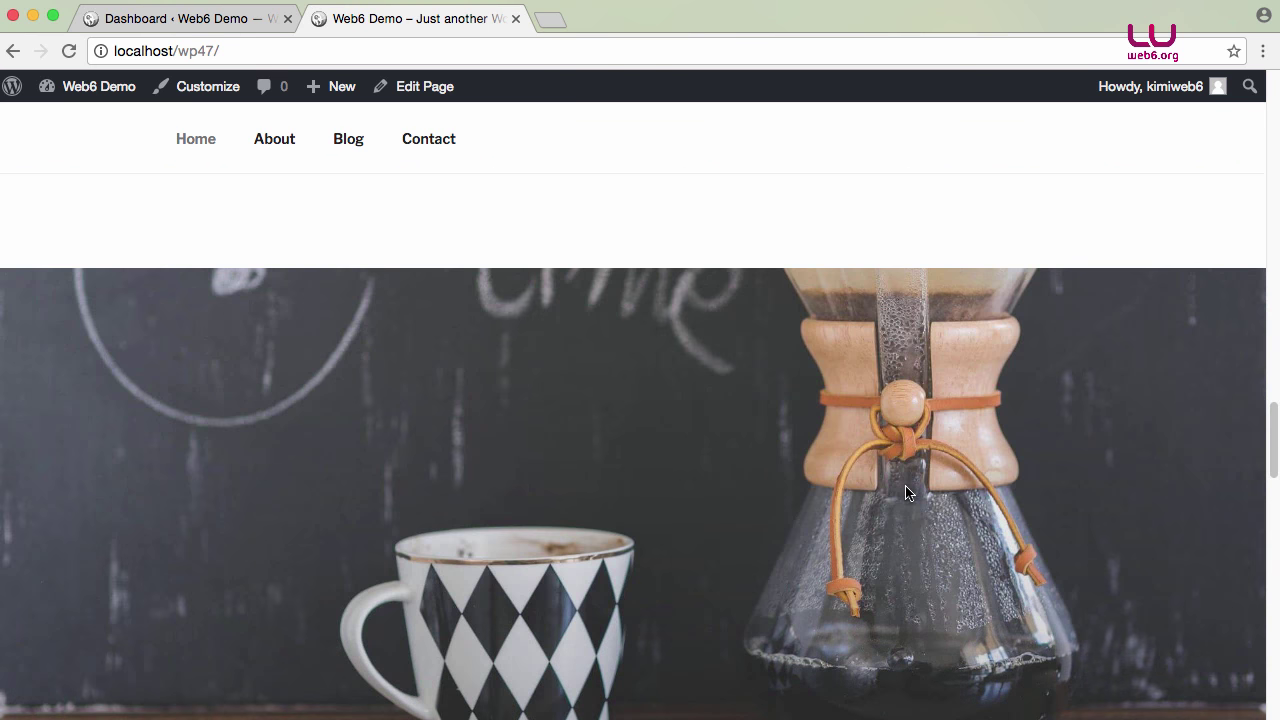
scroll(907, 492, "down", 3)
scroll(907, 492, "down", 2)
scroll(907, 492, "down", 2)
scroll(907, 492, "down", 4)
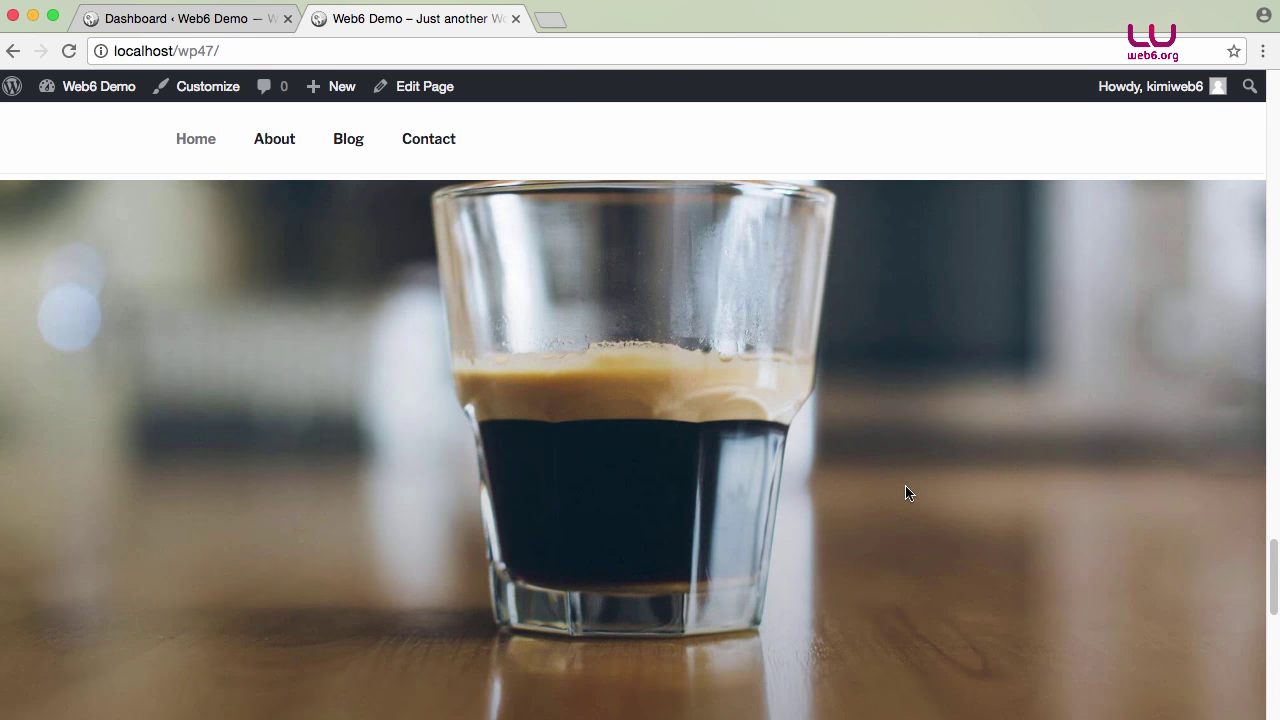
scroll(907, 492, "up", 3)
scroll(907, 492, "up", 3)
scroll(907, 492, "up", 3)
scroll(907, 492, "up", 3)
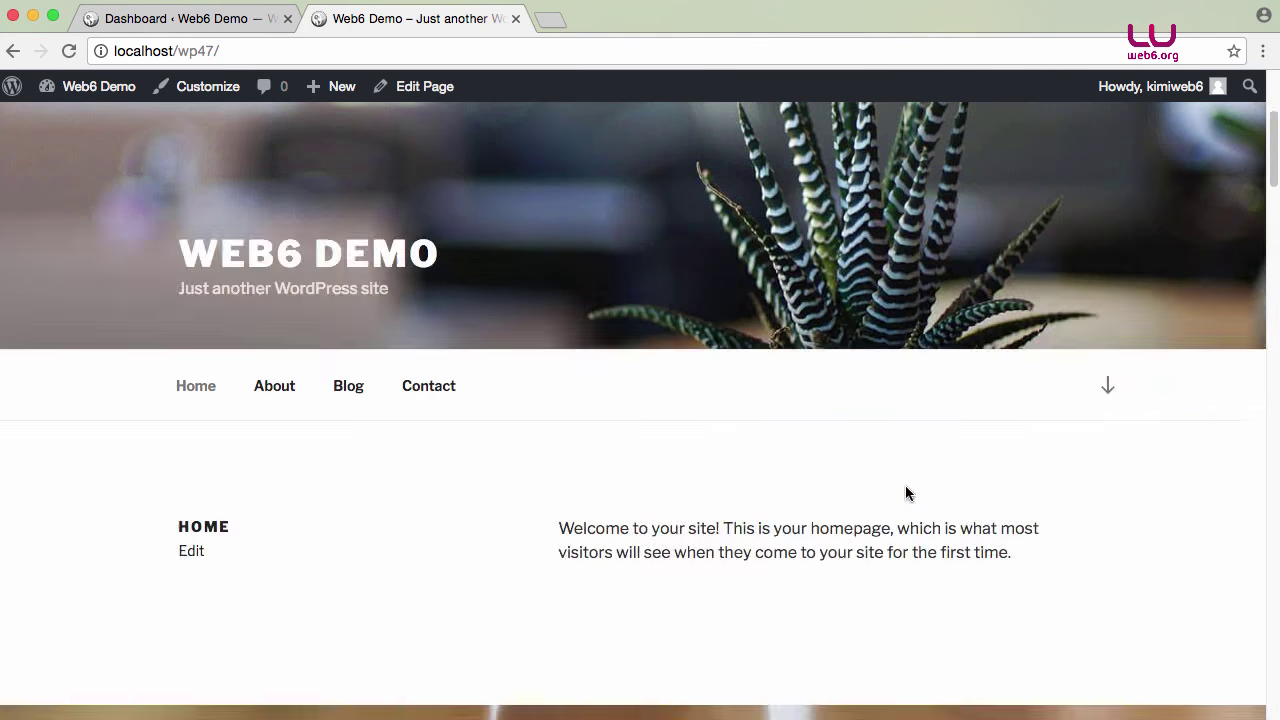
scroll(907, 492, "up", 3)
scroll(428, 630, "down", 1)
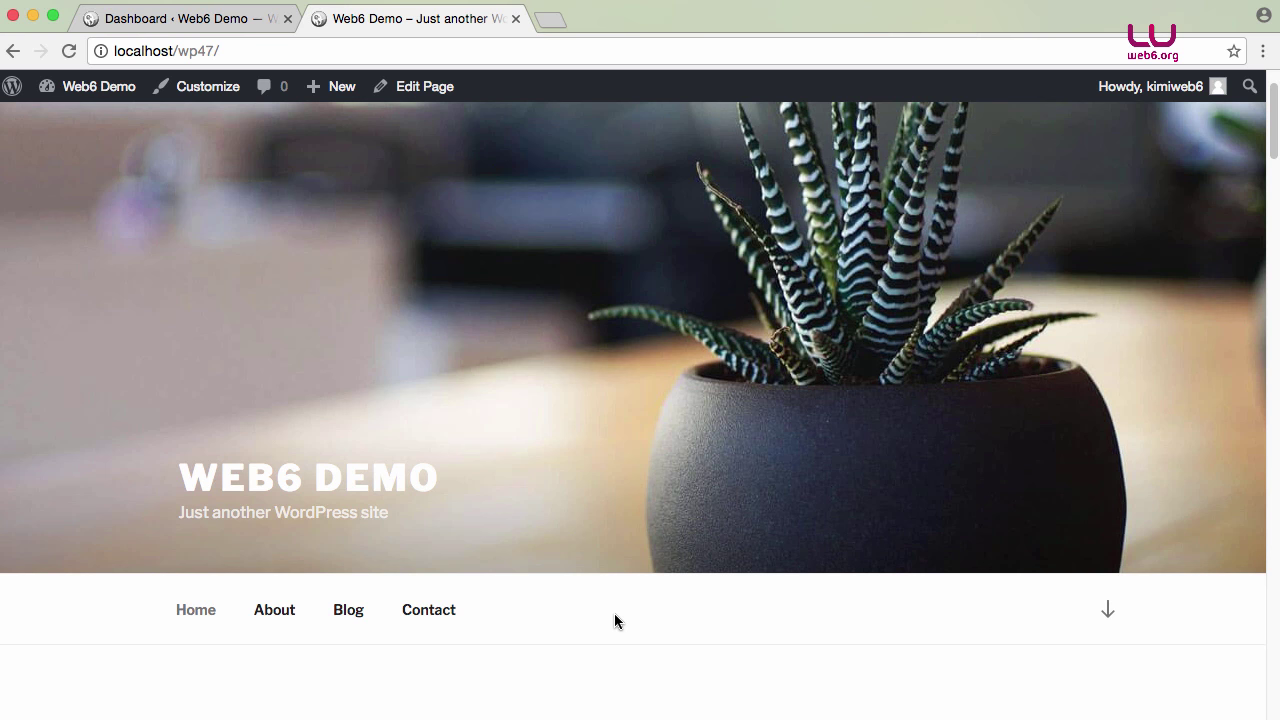
scroll(614, 613, "down", 2)
scroll(617, 608, "up", 3)
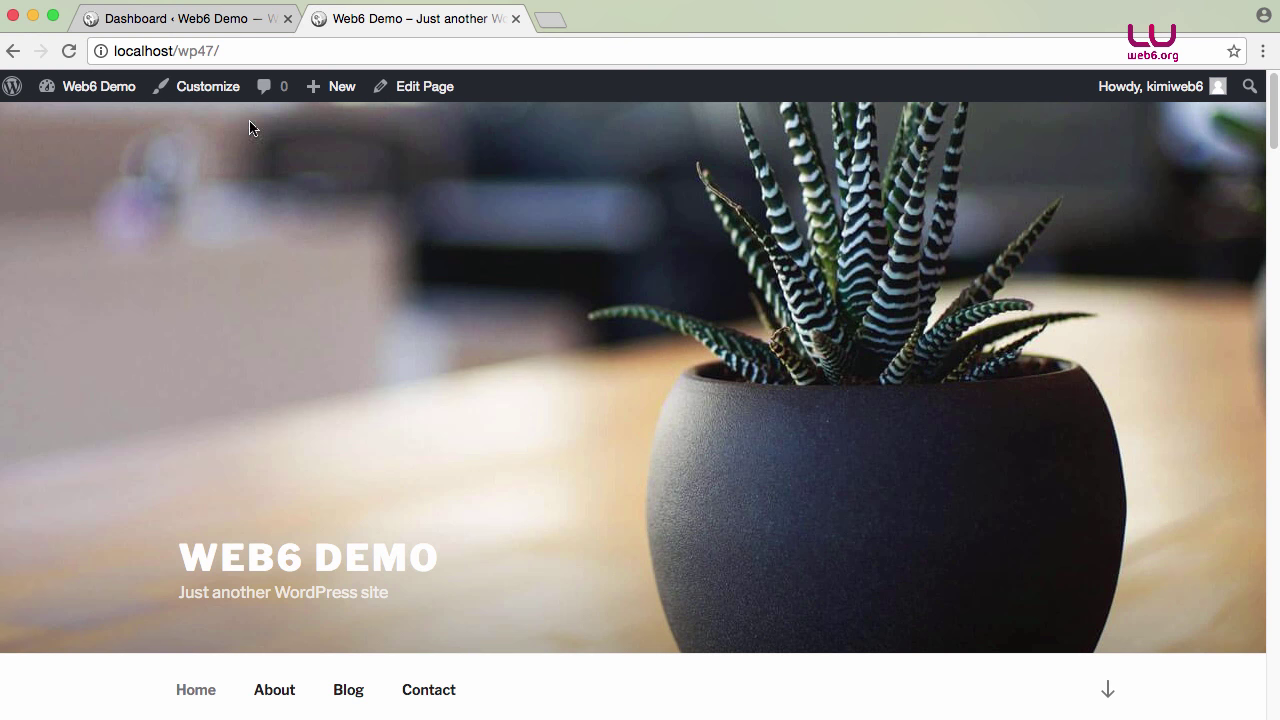
Step: Open the Customizer's Header Media section and focus the YouTube URL field
left_click(207, 90)
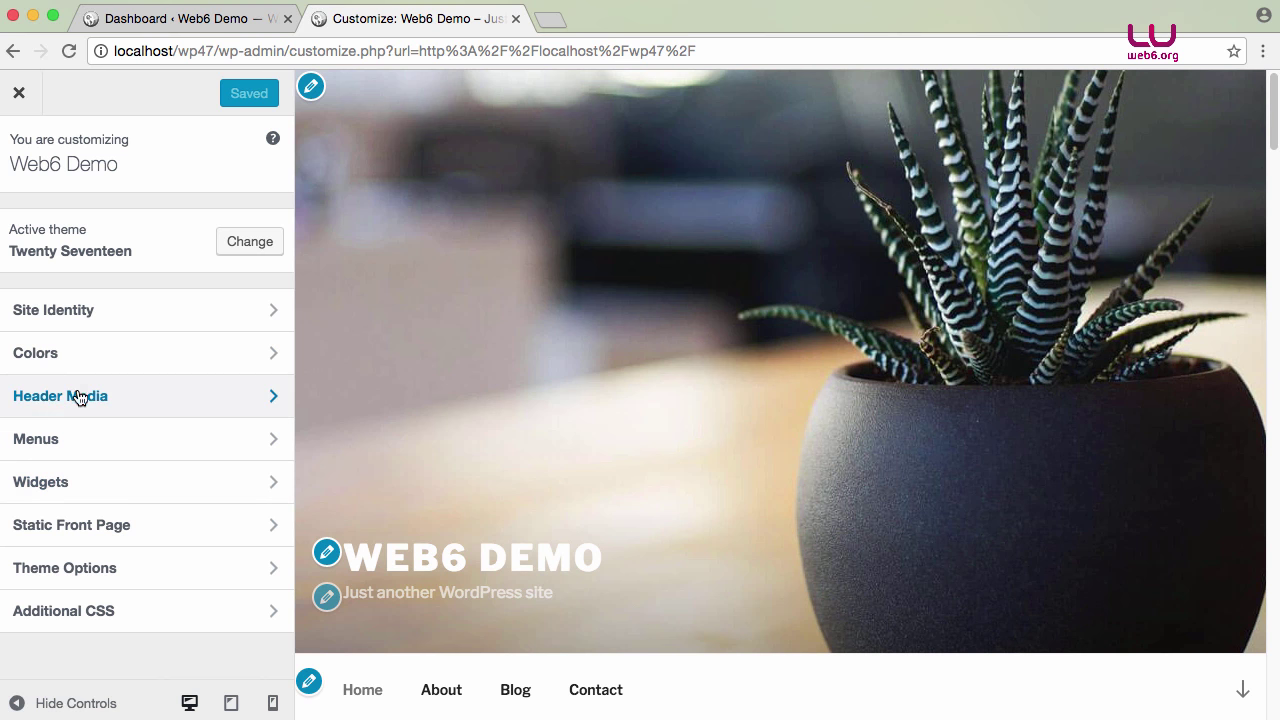
left_click(264, 395)
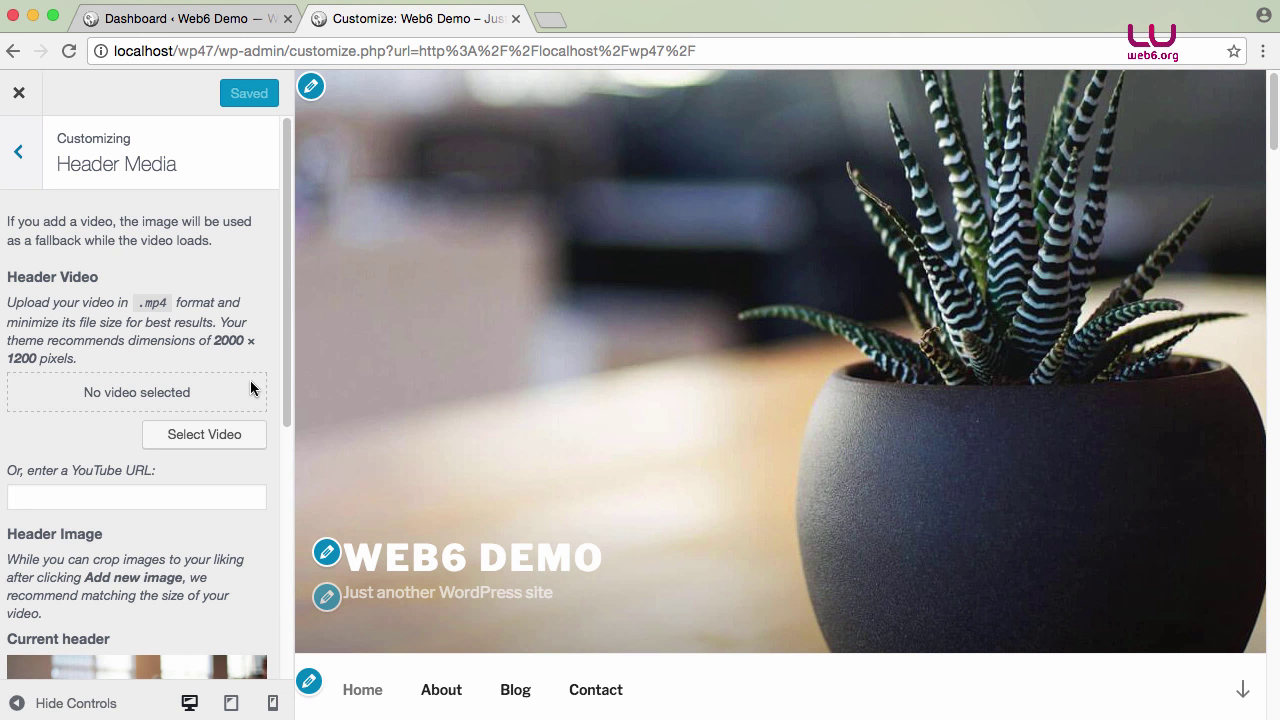
scroll(203, 556, "down", 5)
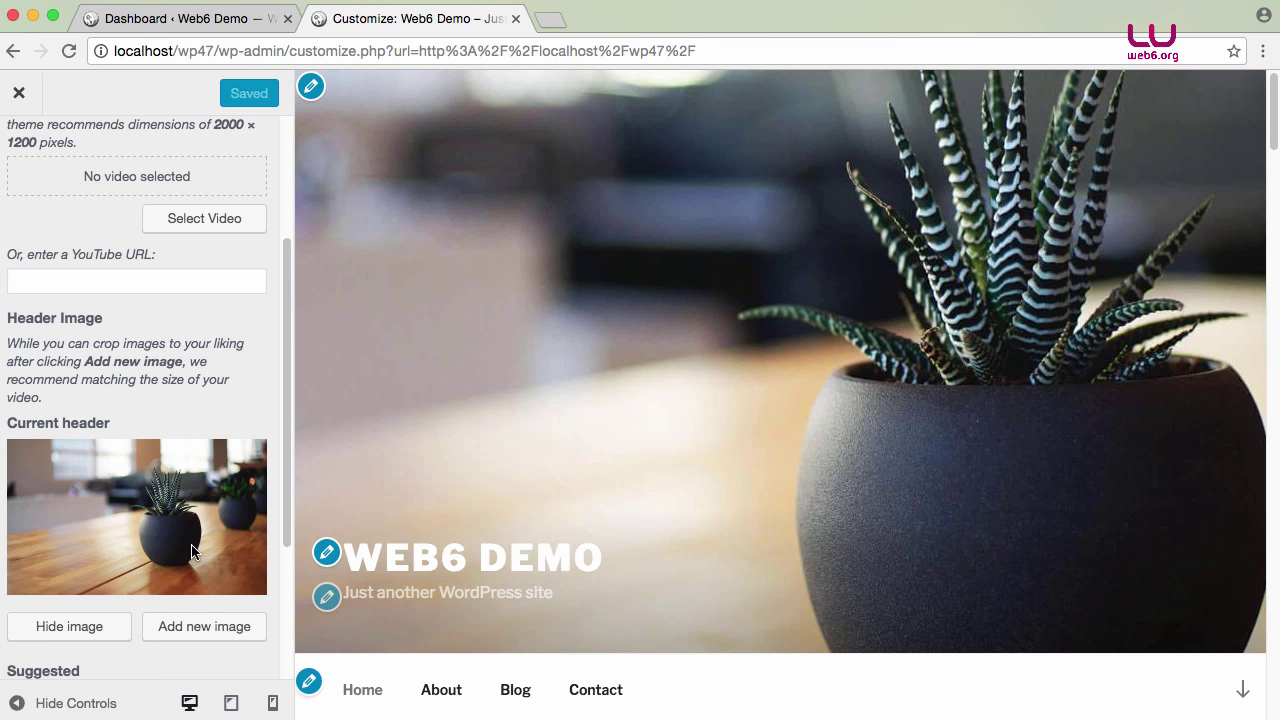
scroll(195, 435, "up", 3)
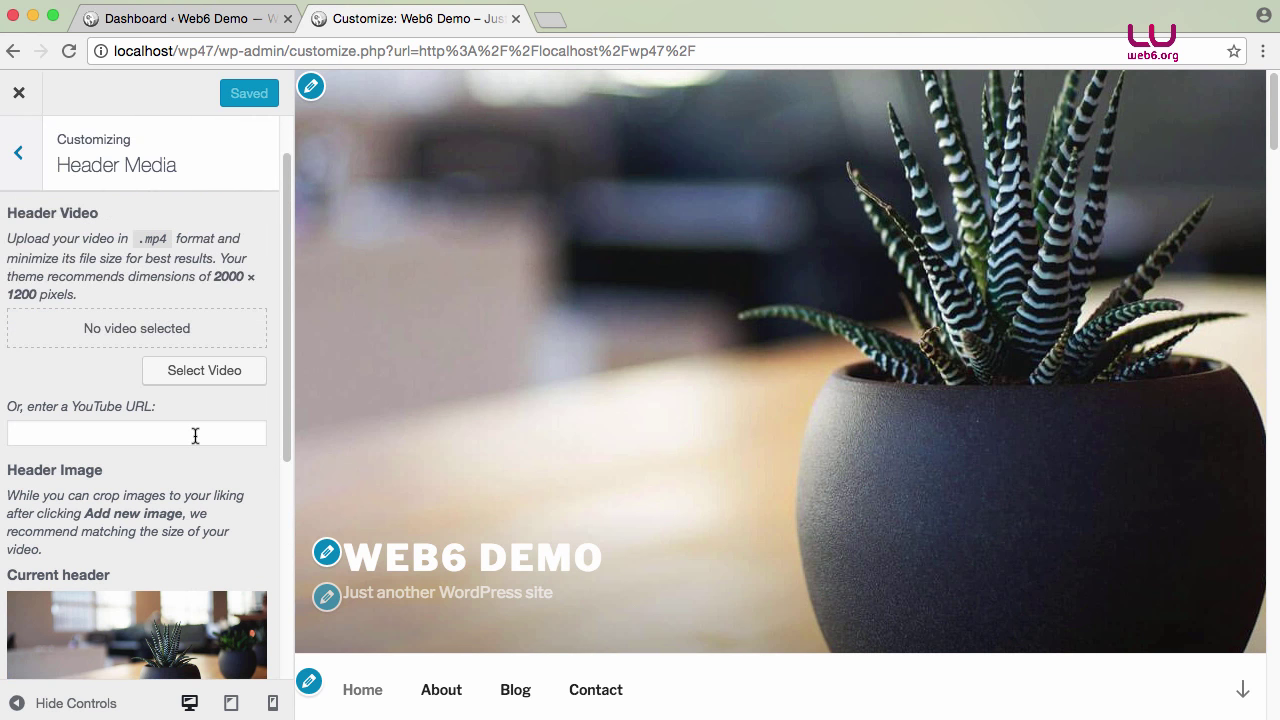
scroll(58, 339, "up", 2)
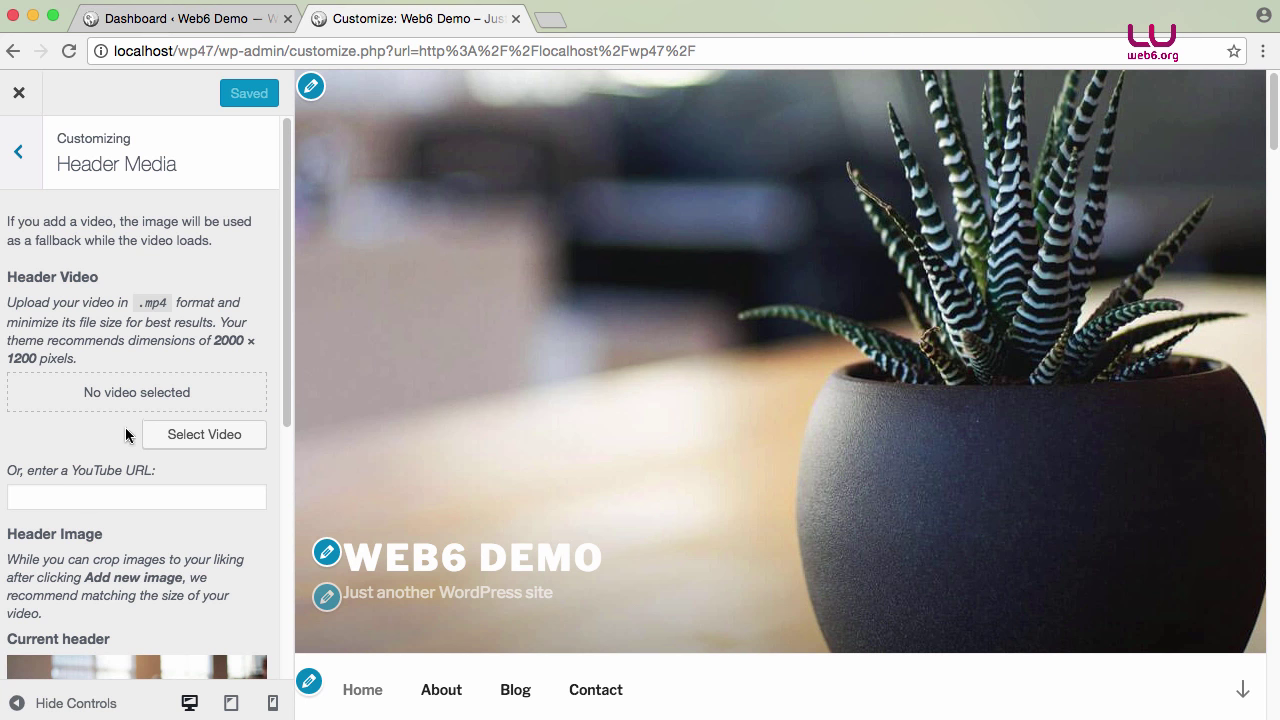
left_click(105, 495)
right_click(105, 495)
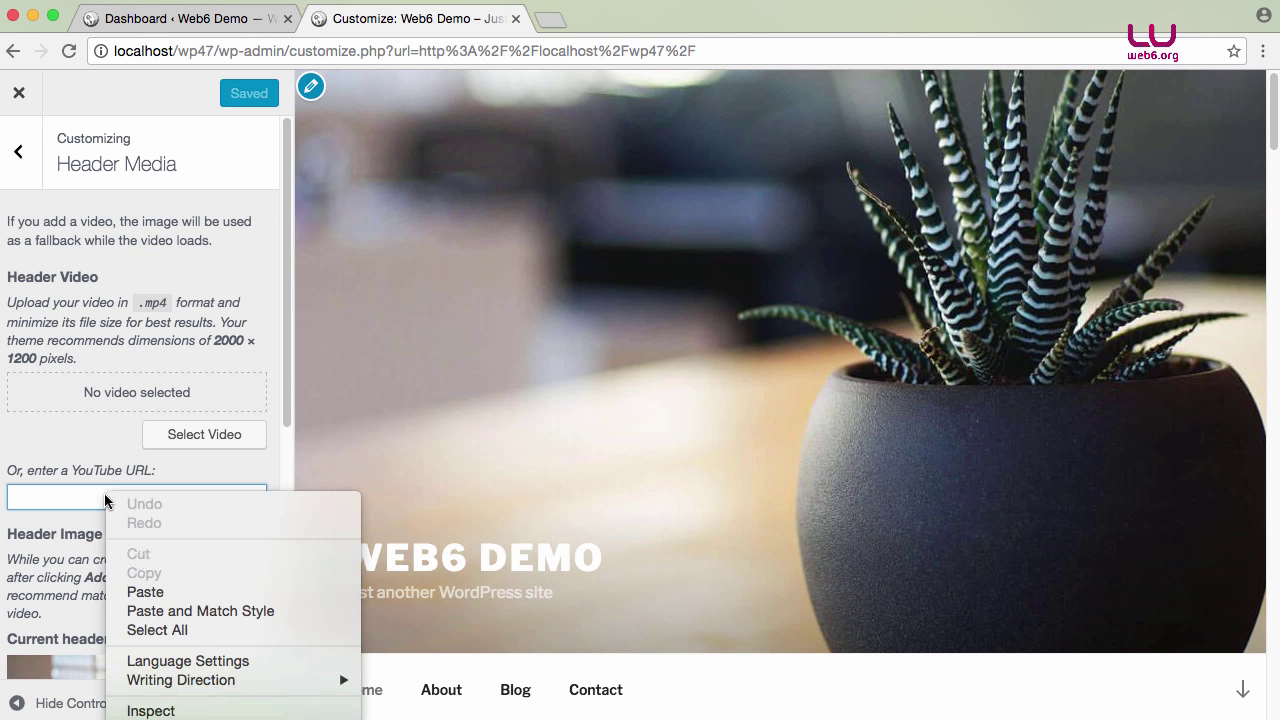
left_click(144, 589)
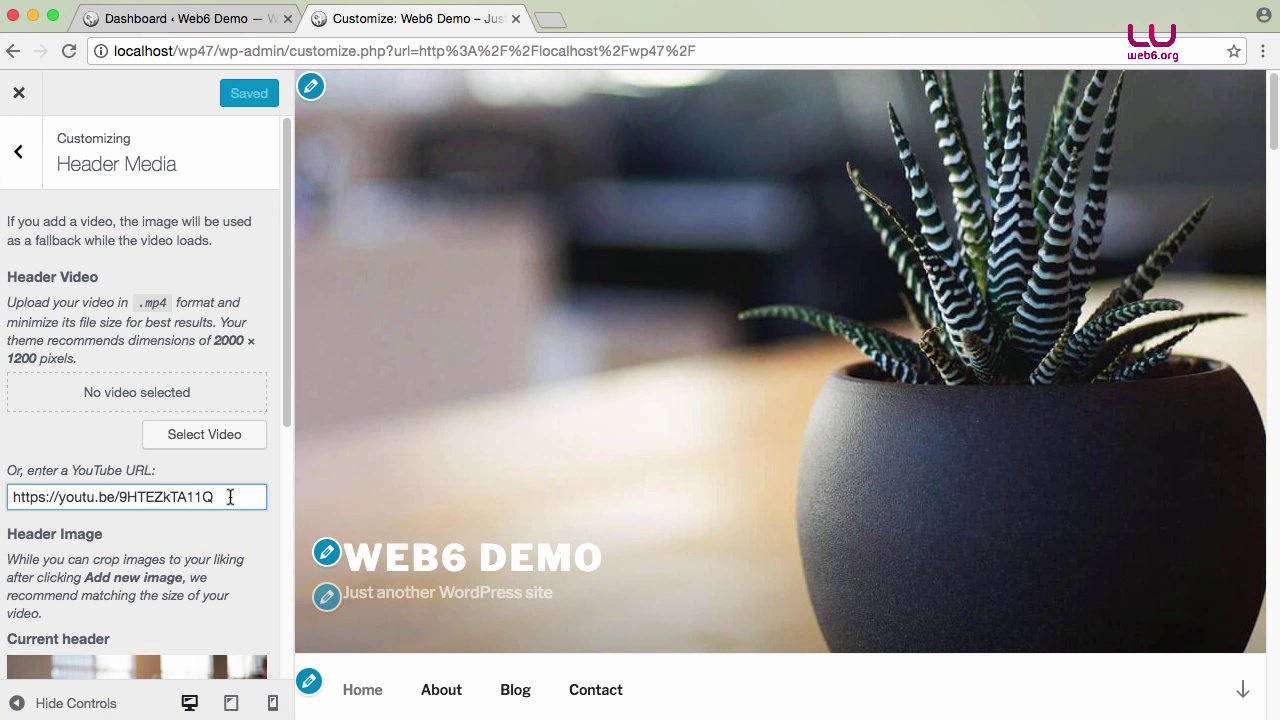
left_click_drag(229, 494, 12, 497)
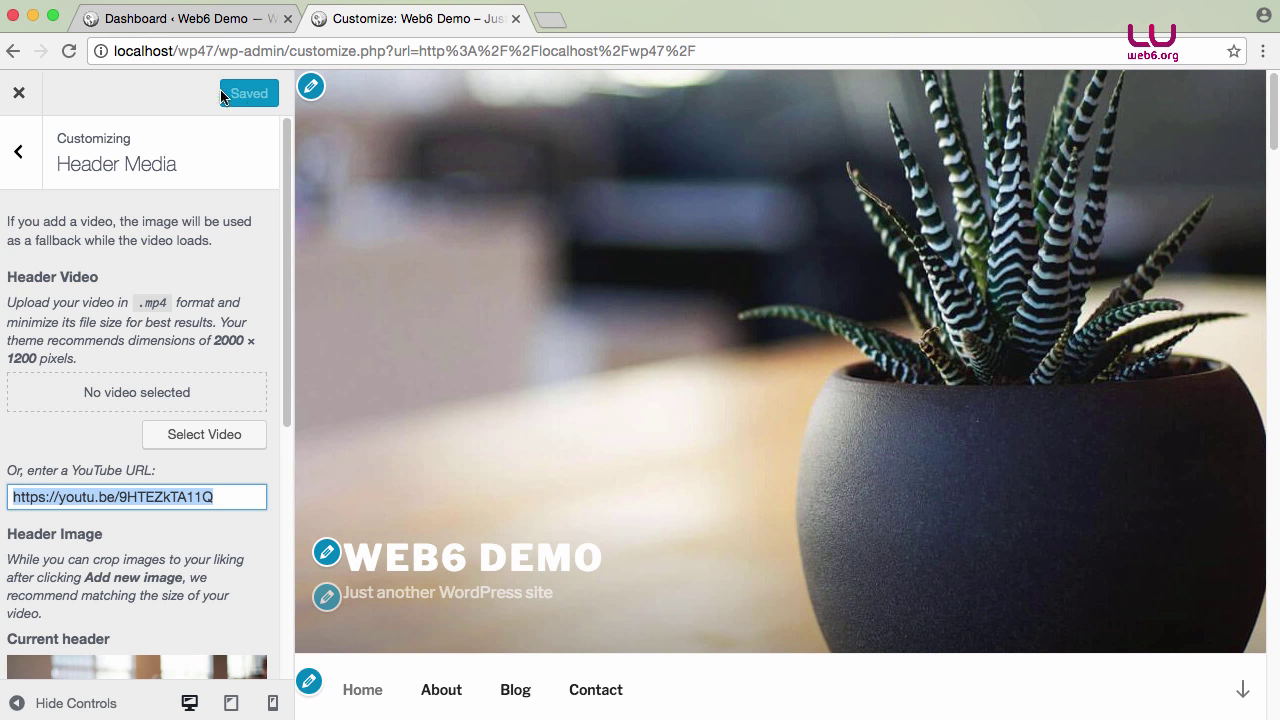
left_click(111, 91)
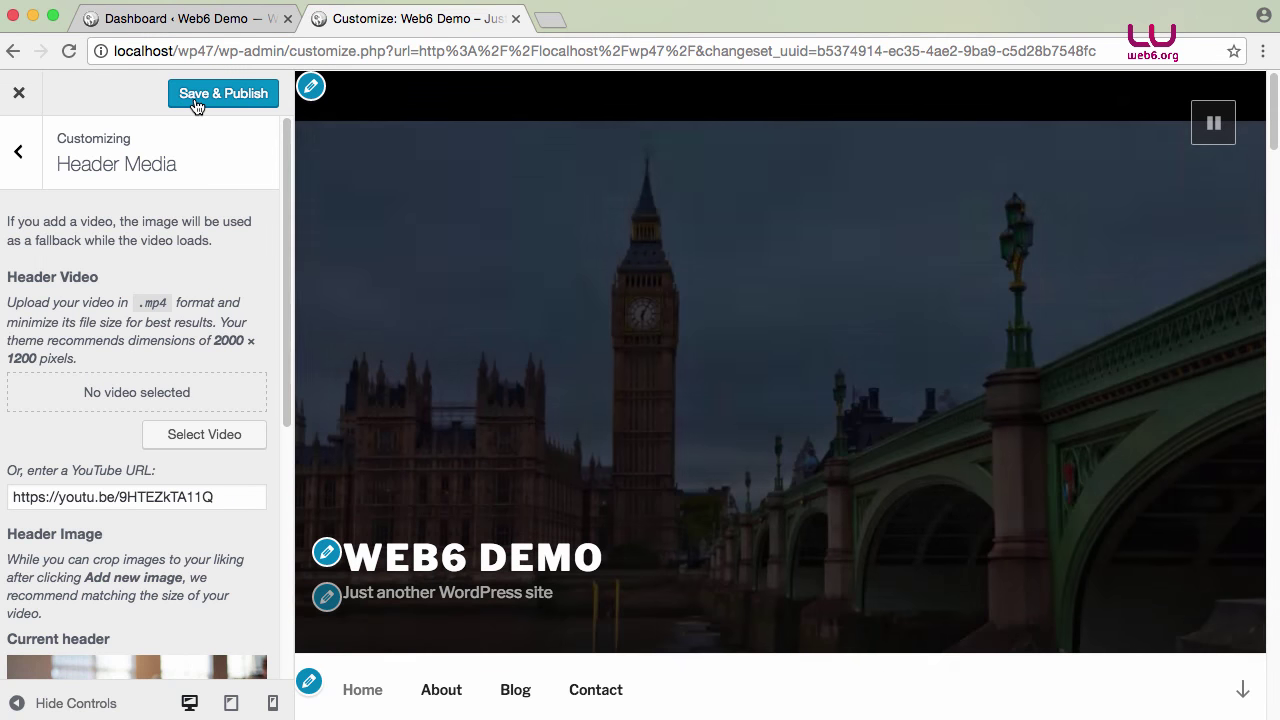
left_click(196, 100)
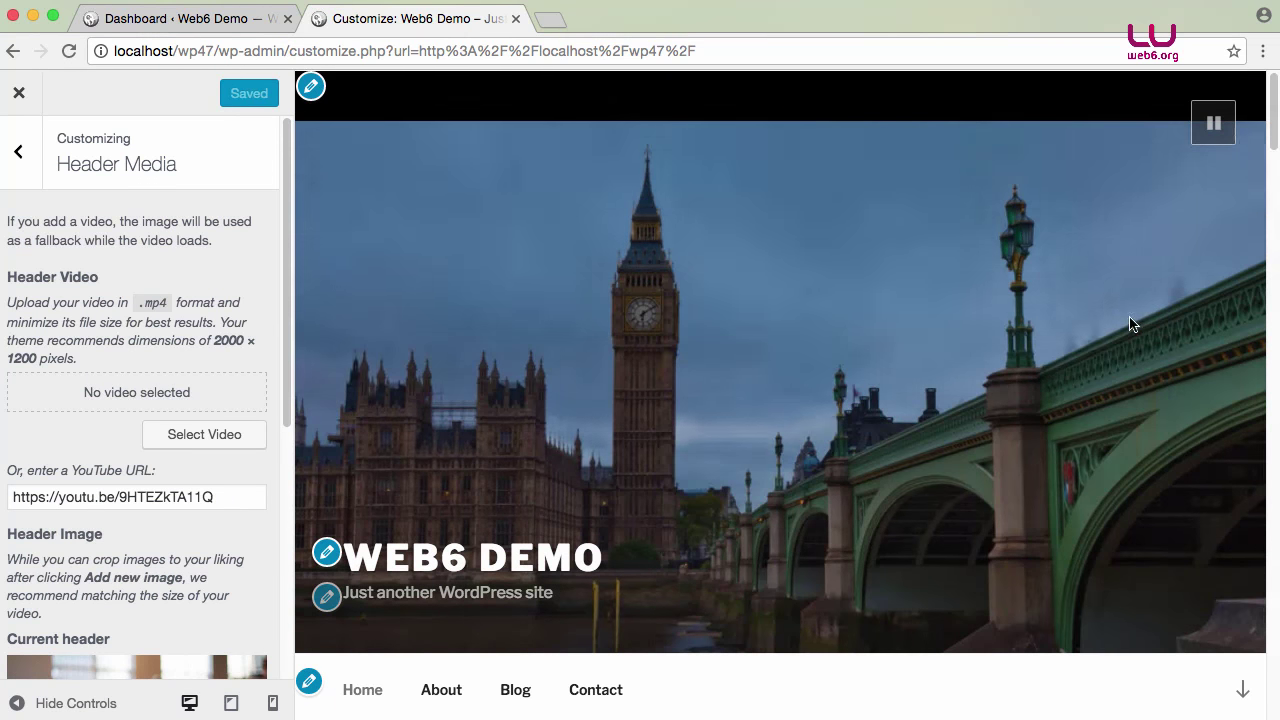
Step: View the Westminster header video on the live homepage and pause it
left_click(18, 92)
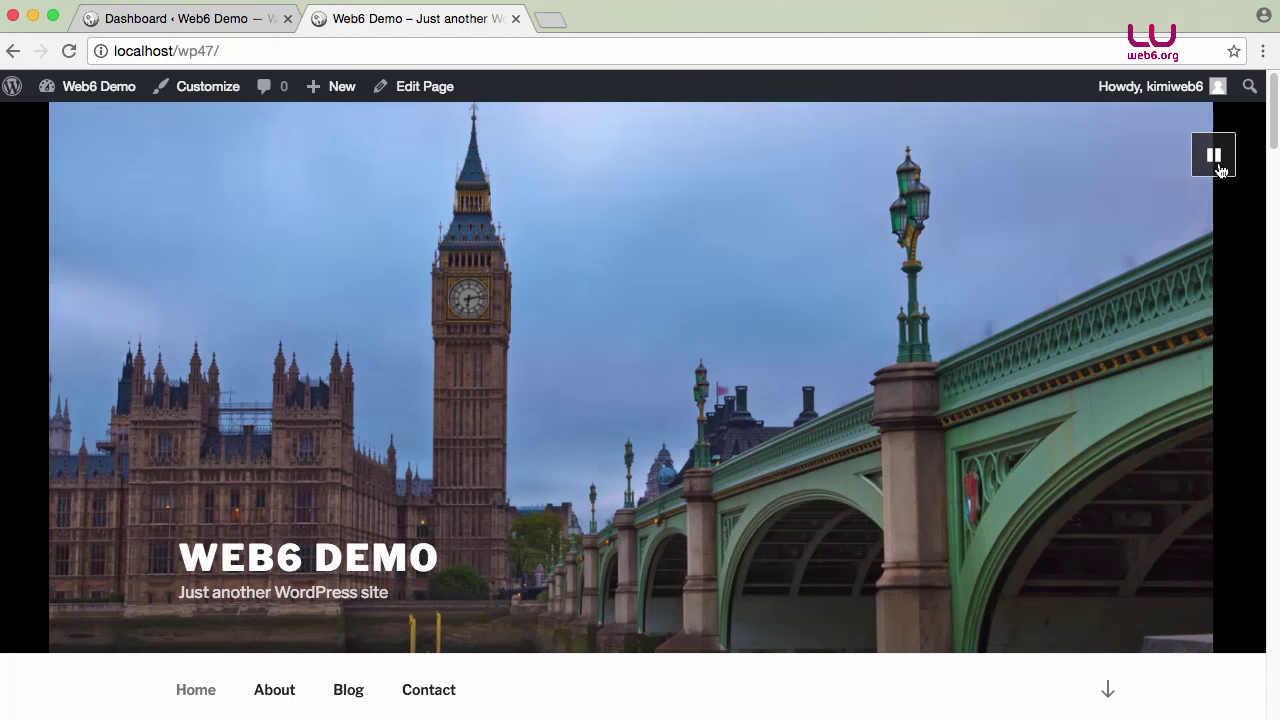
left_click(1217, 166)
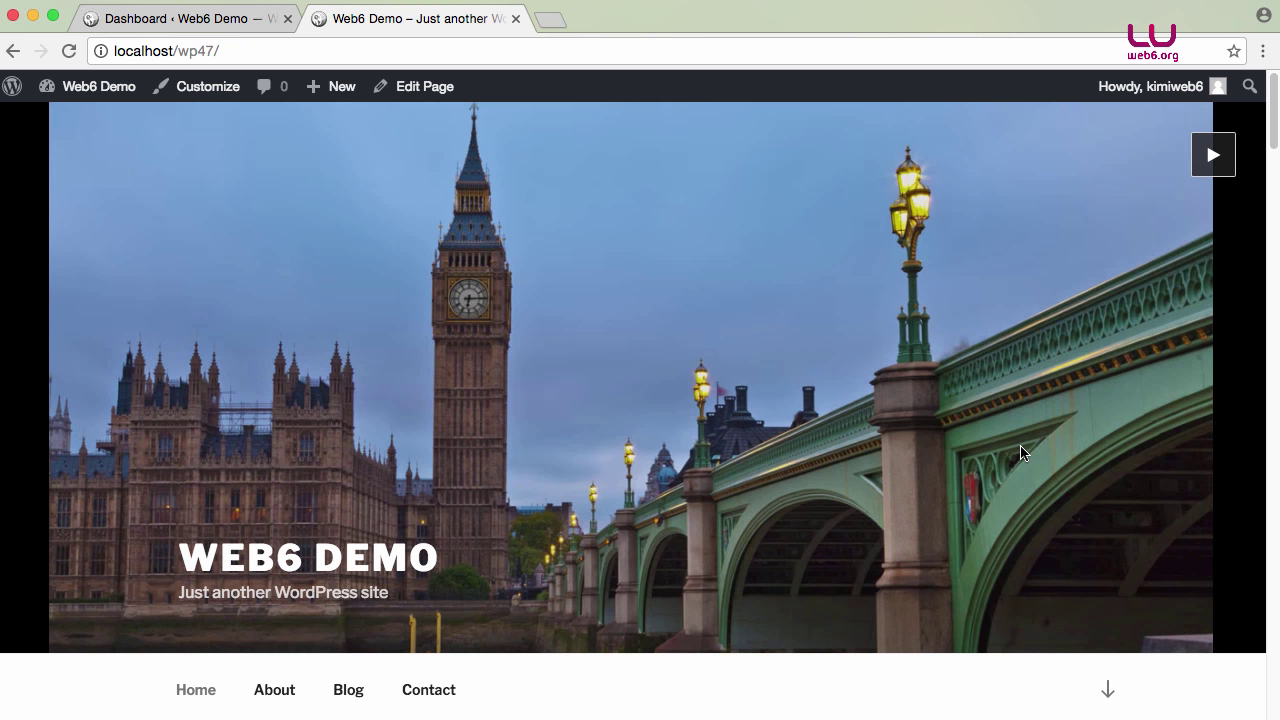
scroll(1020, 452, "down", 3)
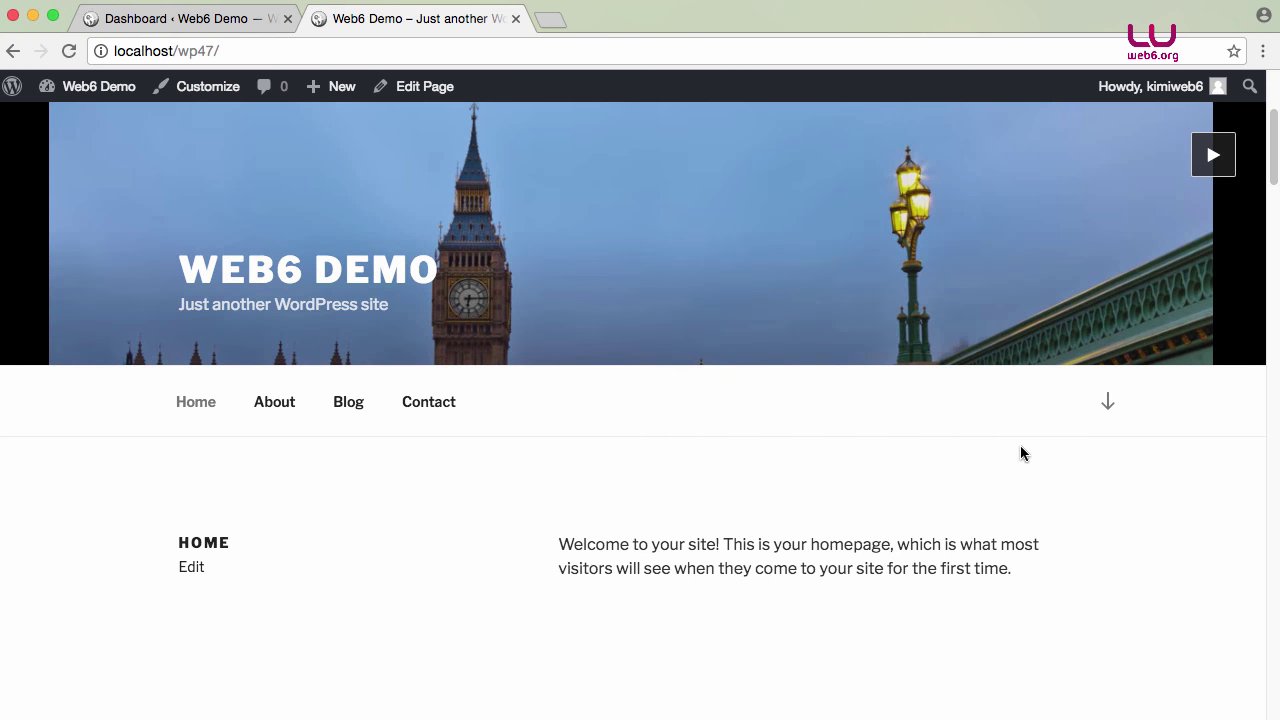
scroll(1022, 452, "down", 3)
scroll(1020, 446, "up", 5)
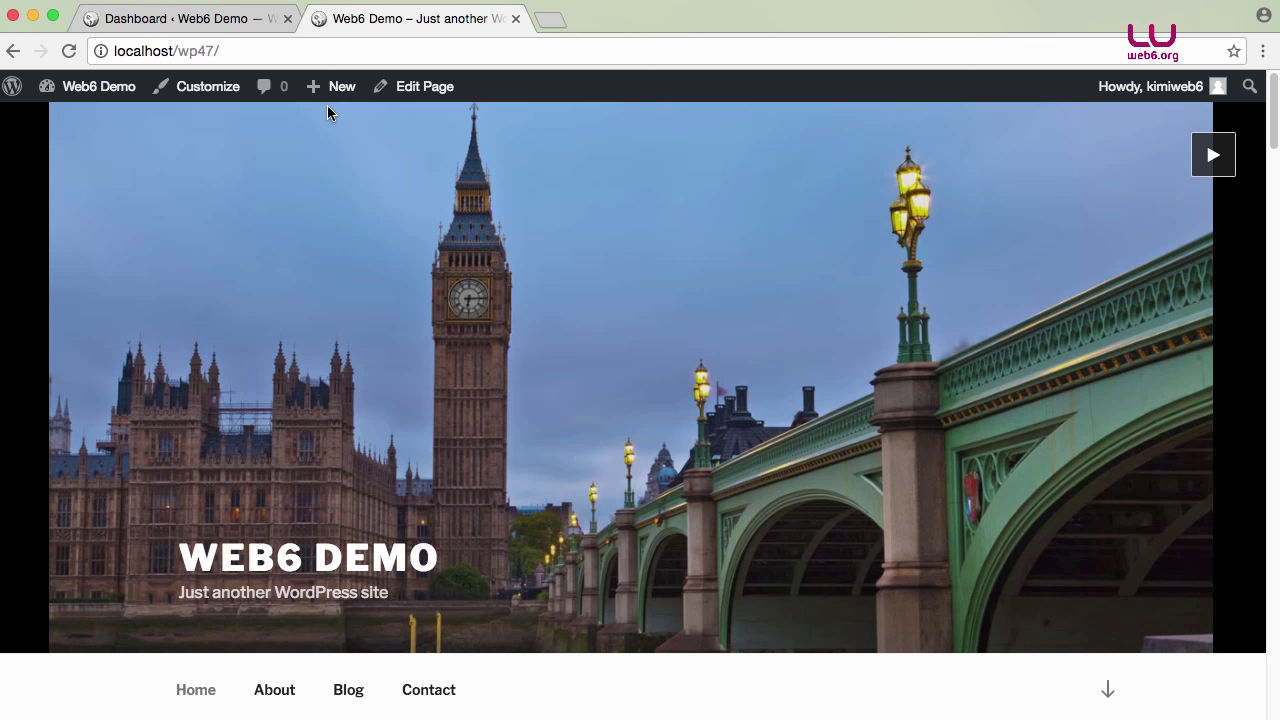
Step: Reopen Header Media in the Customizer, pausing the preview and checking the YouTube link
left_click(181, 95)
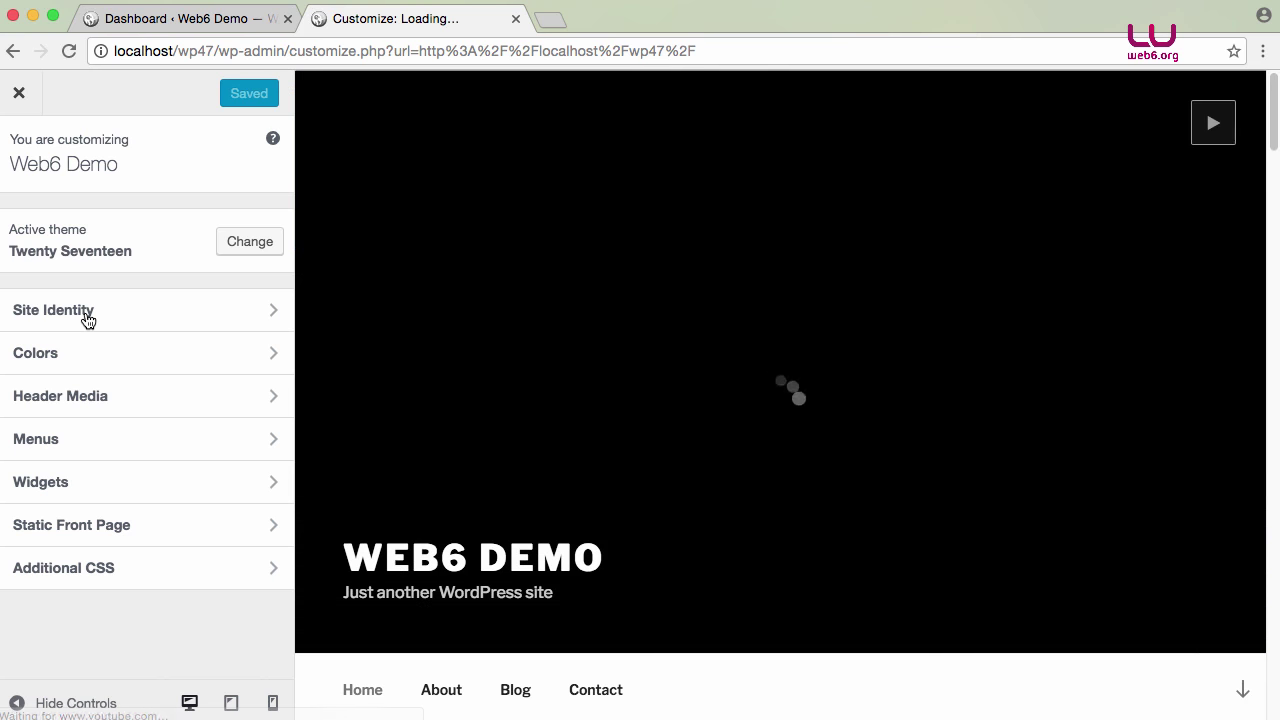
left_click(139, 410)
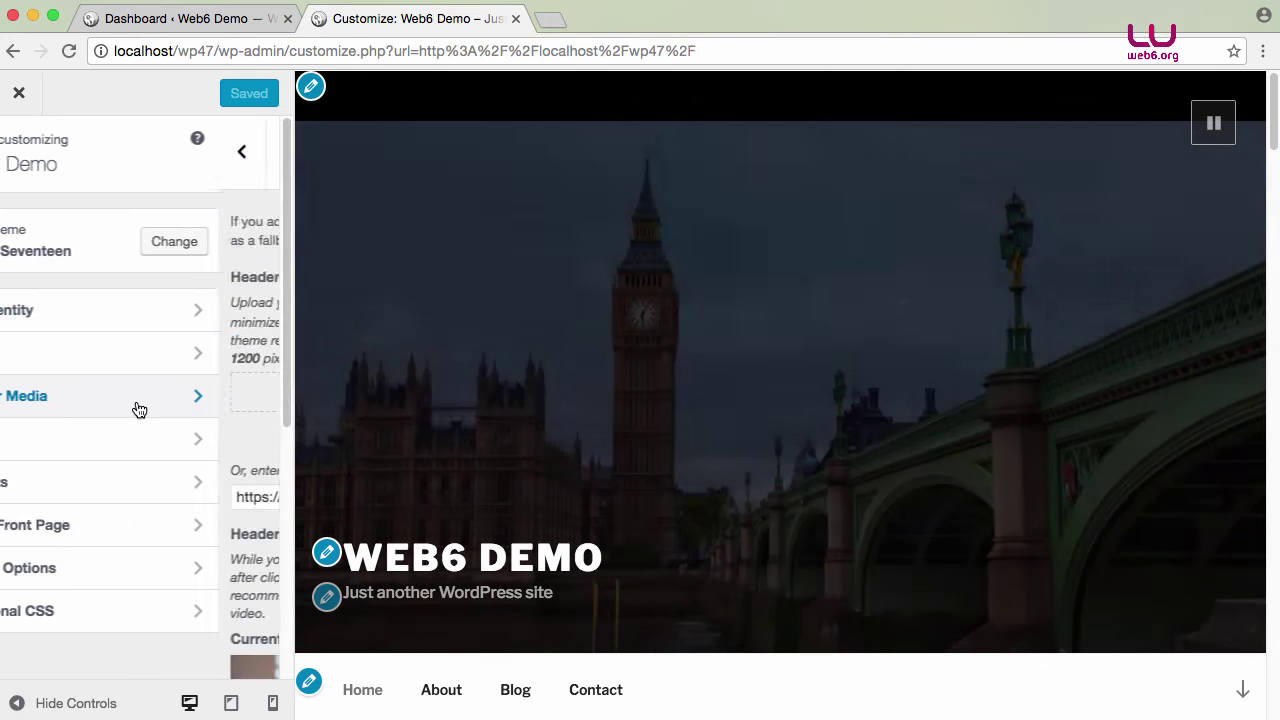
left_click(1226, 131)
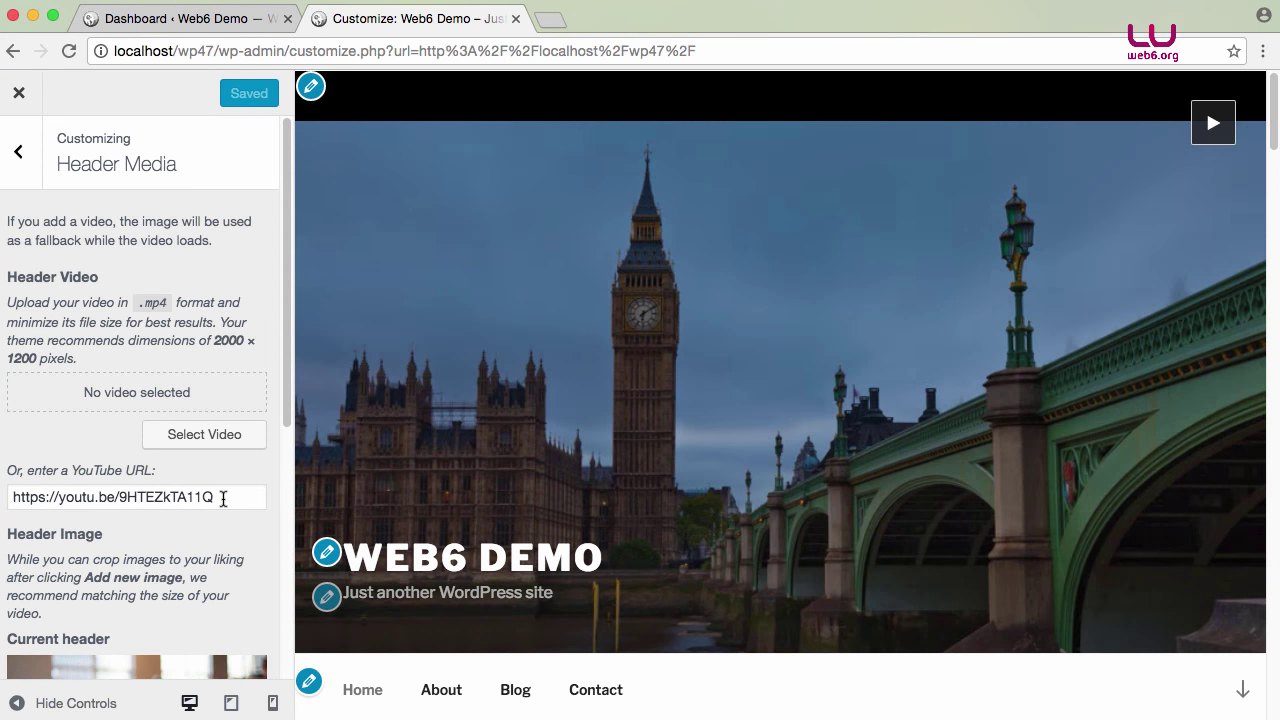
left_click(228, 498)
left_click_drag(228, 498, 14, 493)
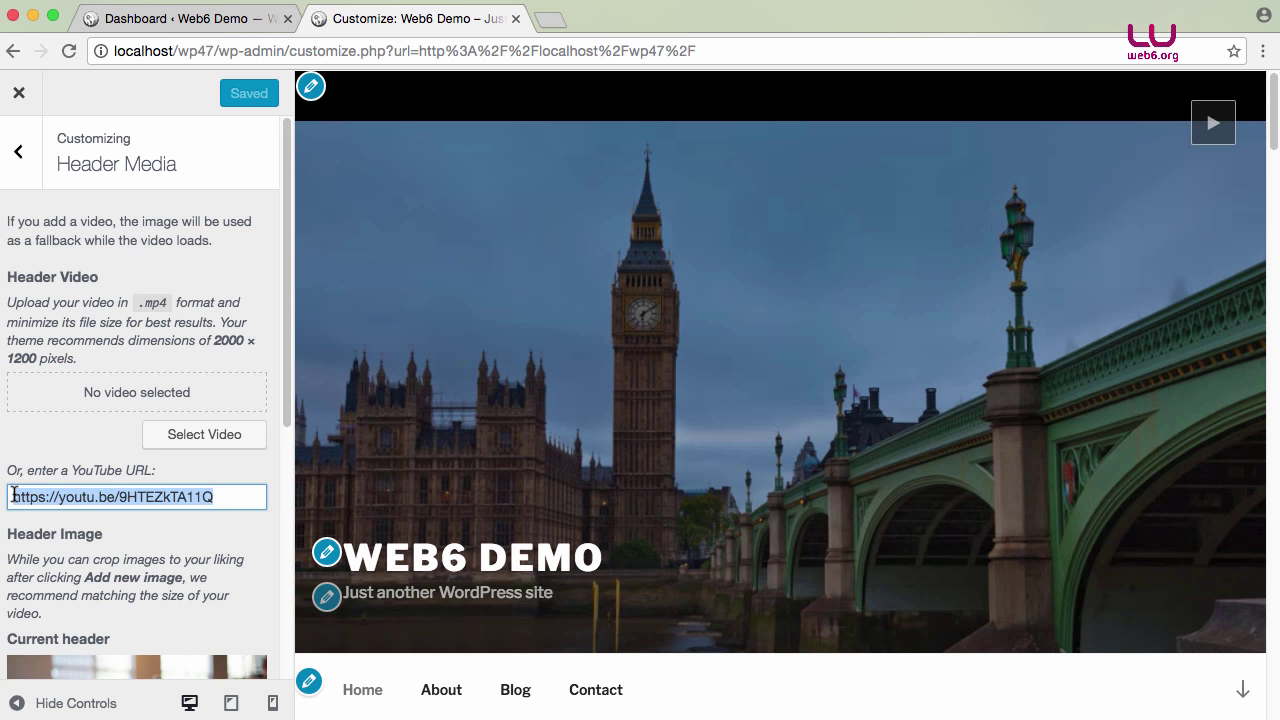
left_click(64, 437)
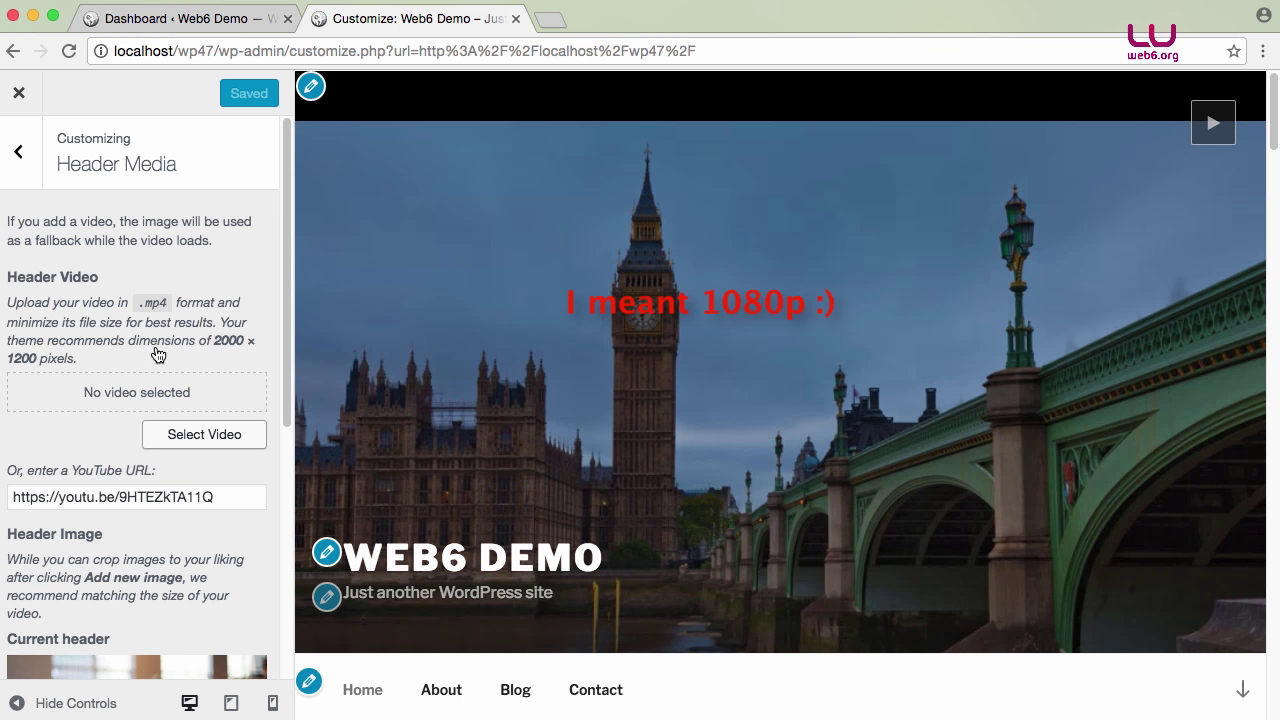
Step: Open the header video chooser's upload option, noting the 32 MB upload limit
left_click(196, 447)
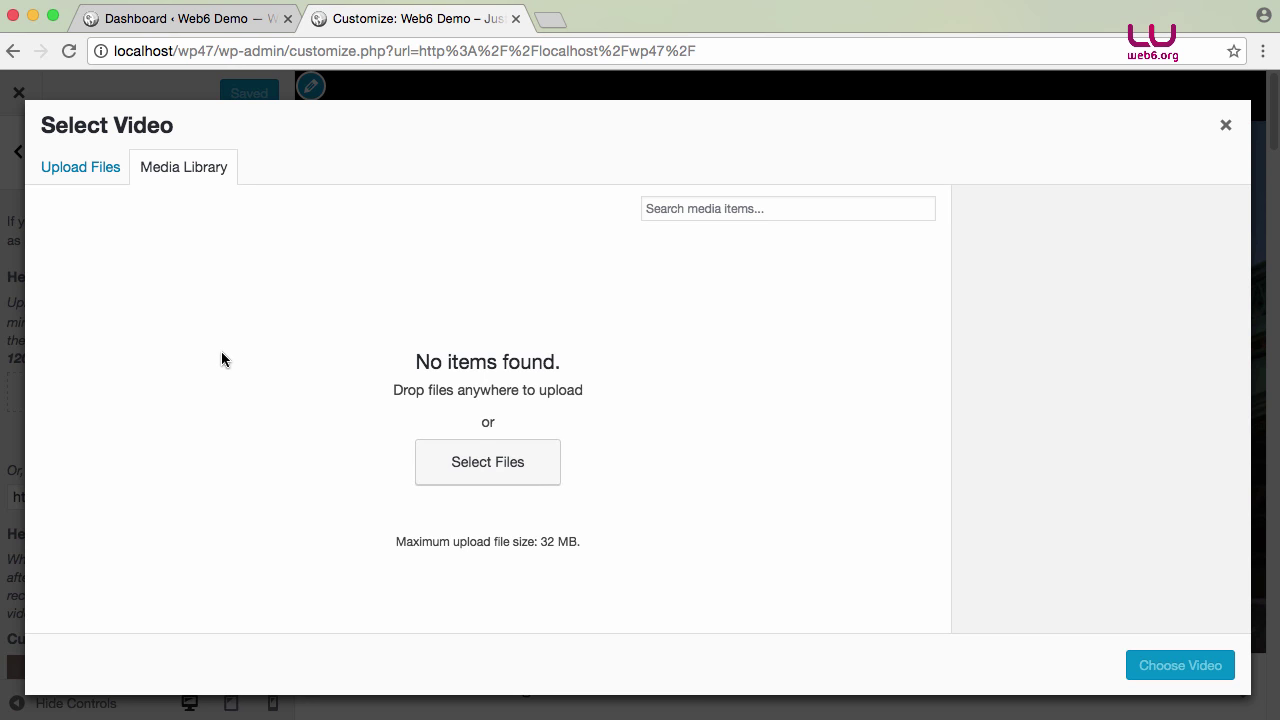
left_click(85, 170)
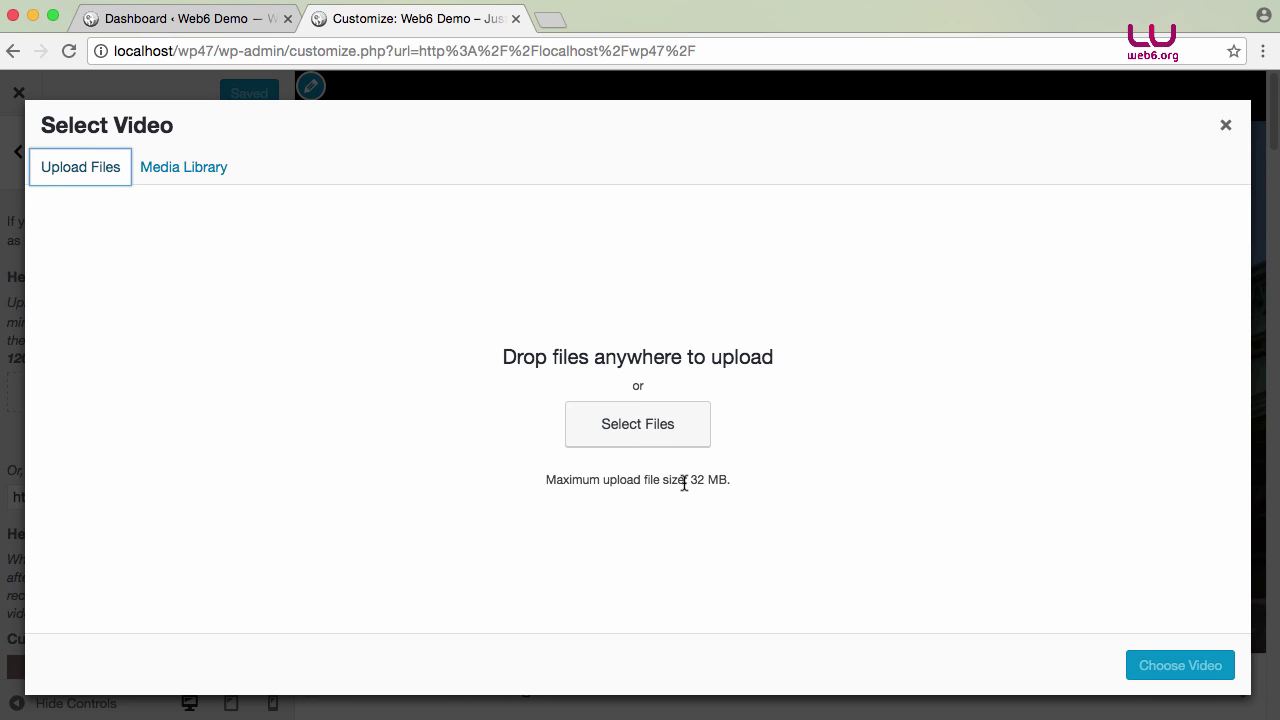
left_click_drag(689, 480, 737, 480)
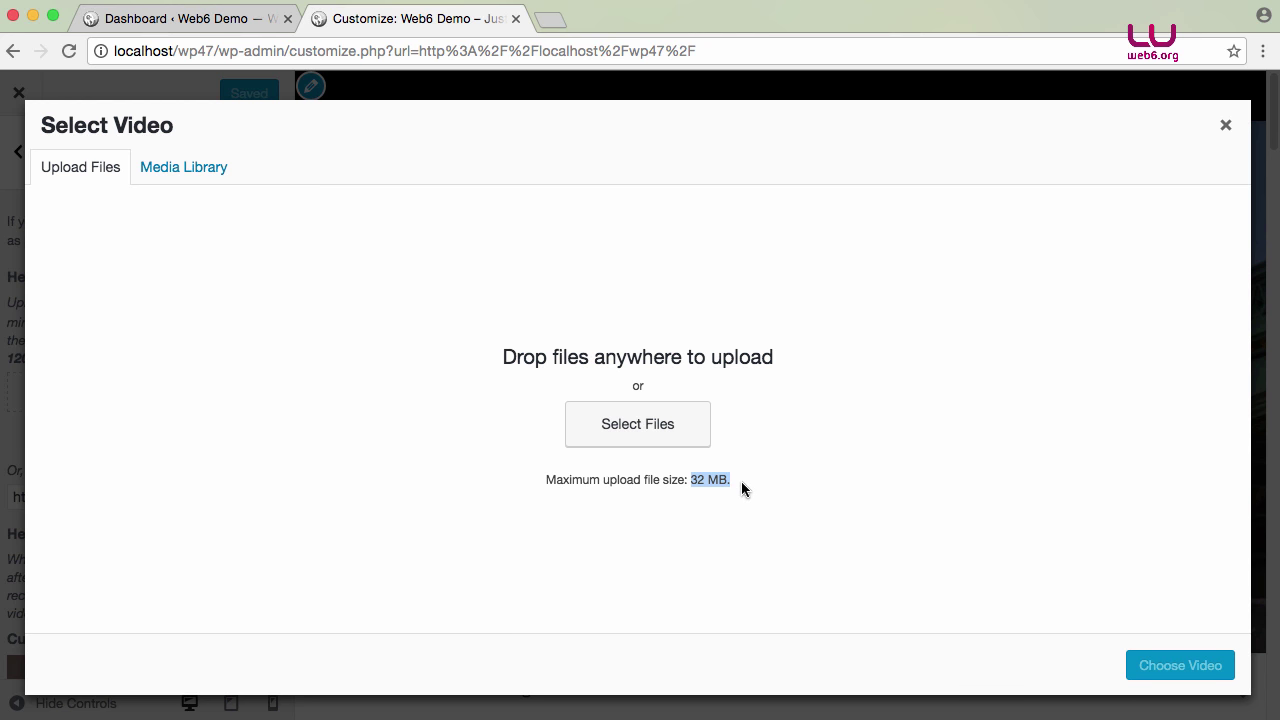
left_click(637, 436)
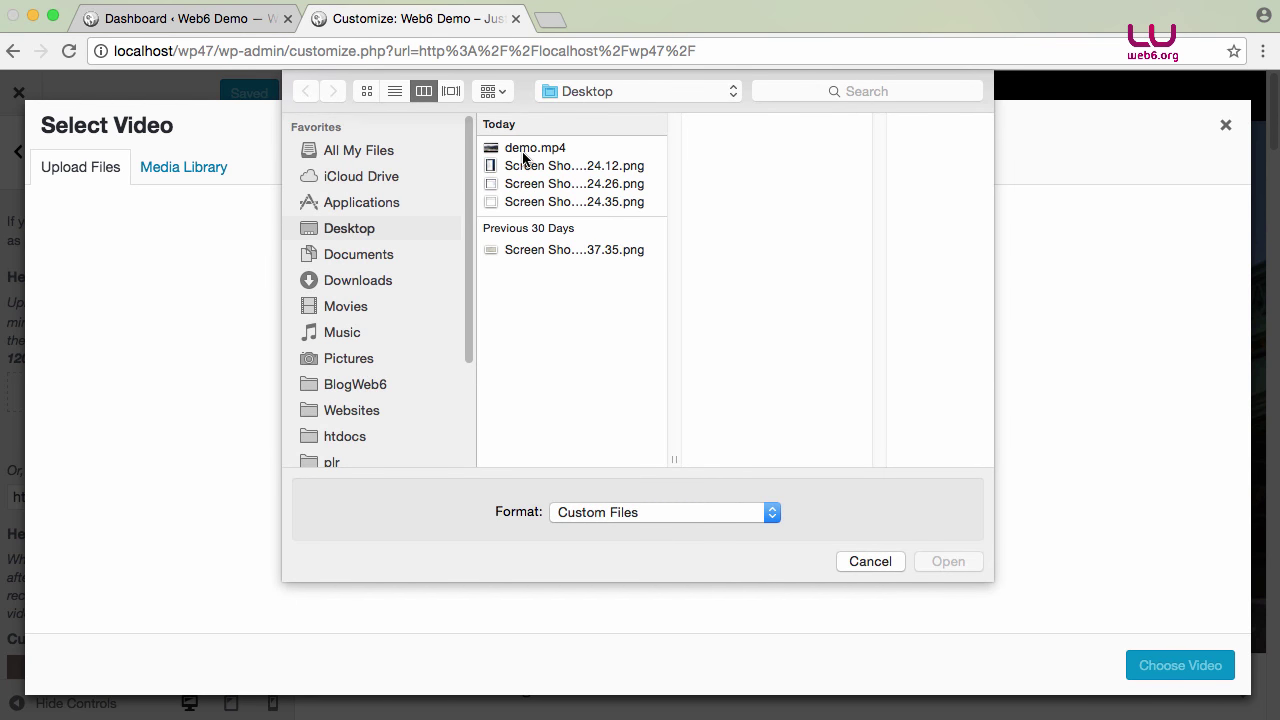
Step: Upload demo.mp4 (7,8 MB, 1920 × 1080) to the media library as demo-1.mp4
left_click(524, 150)
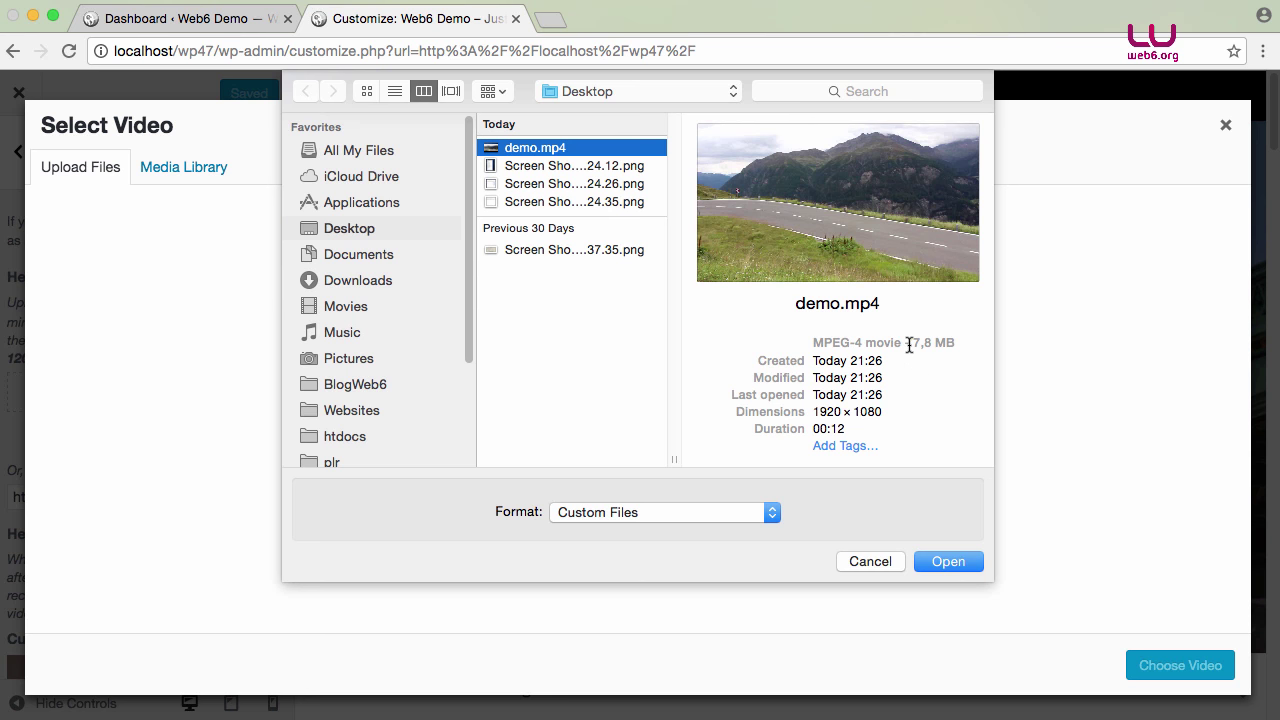
left_click_drag(908, 343, 952, 344)
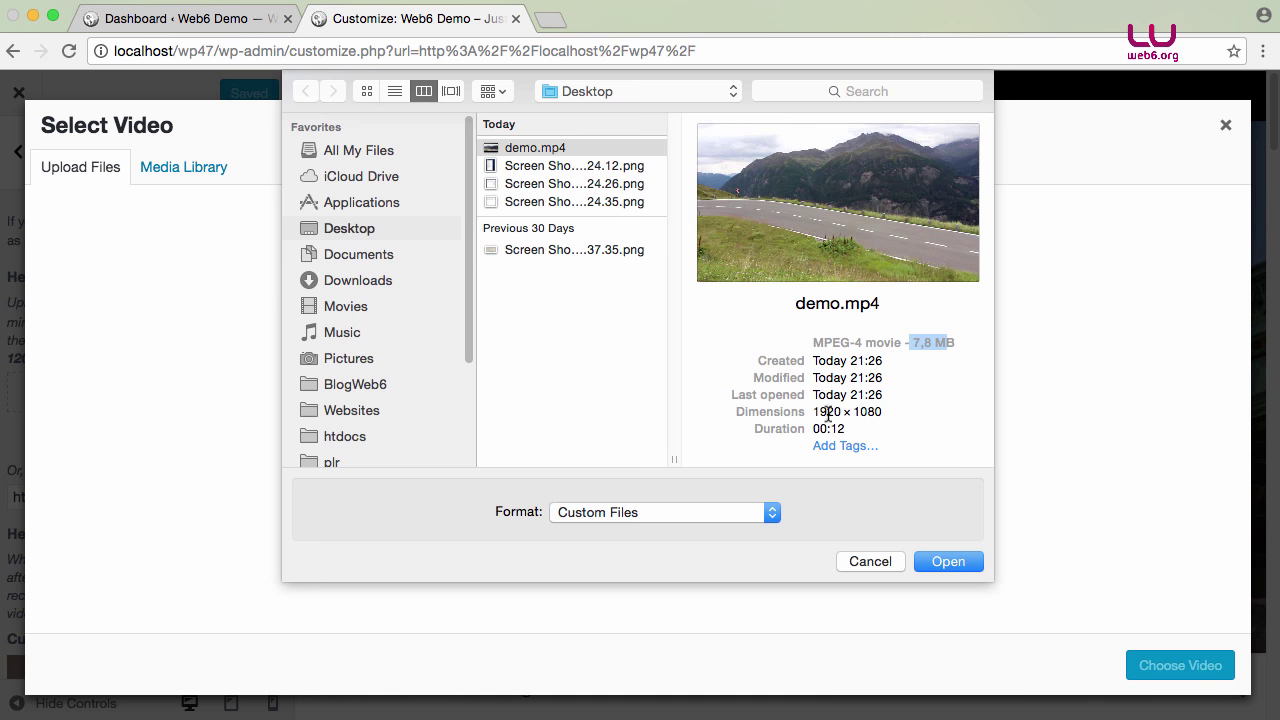
left_click_drag(819, 412, 889, 421)
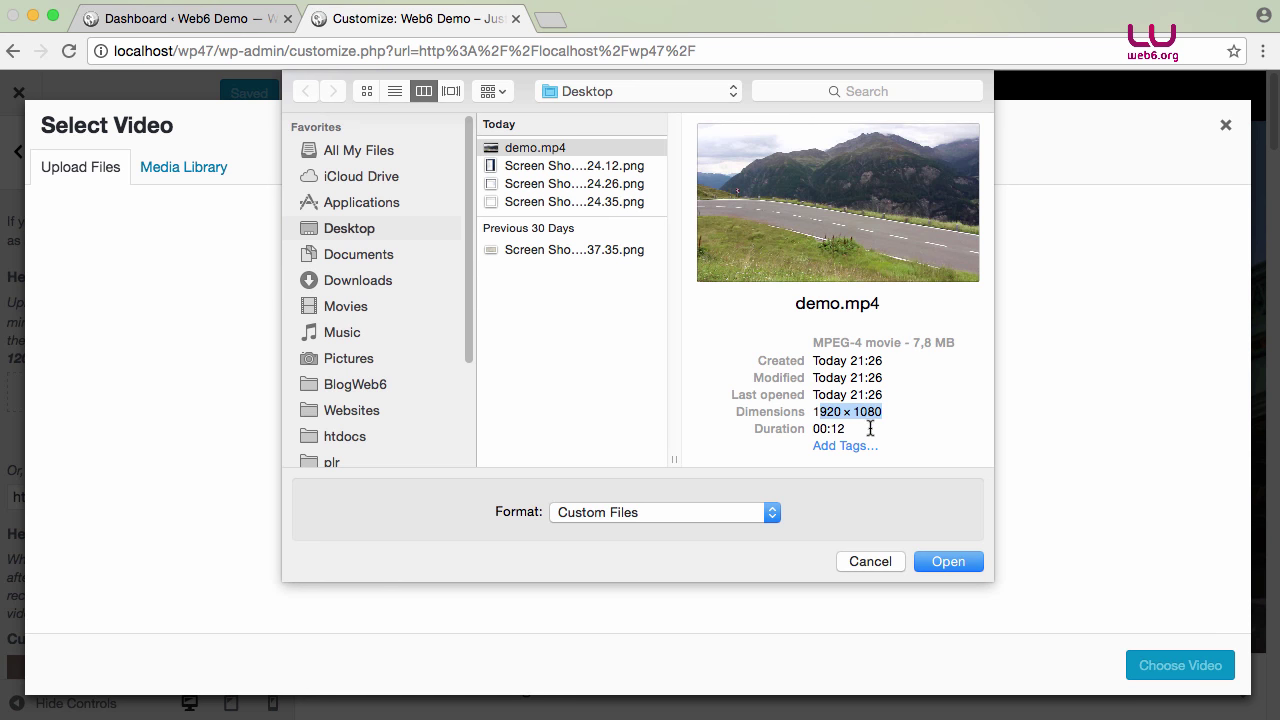
left_click(947, 562)
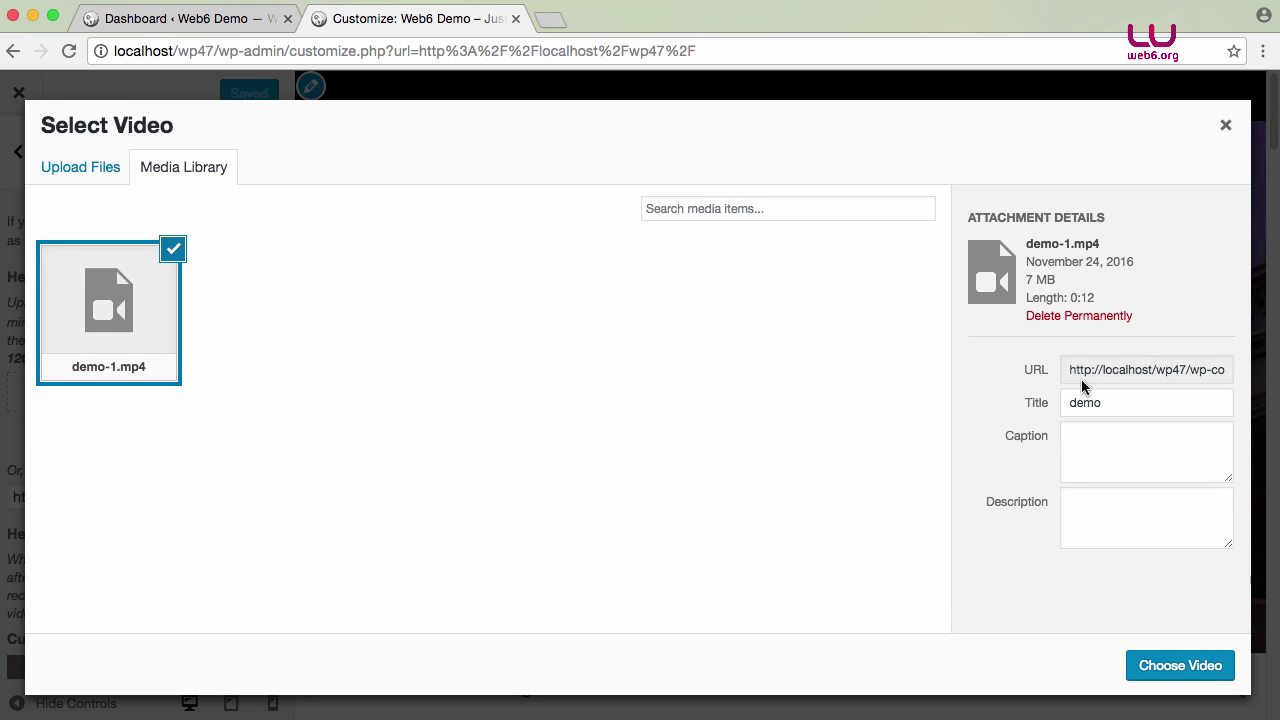
left_click(990, 400)
left_click(1111, 445)
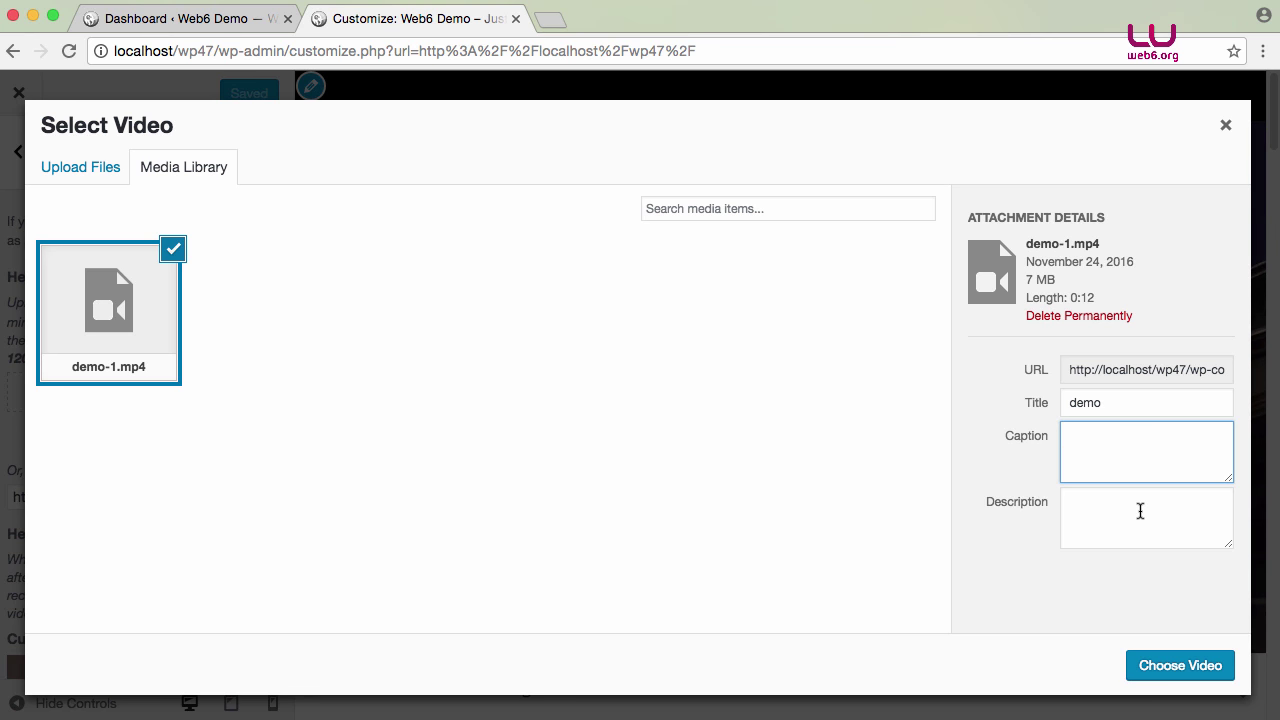
Step: Use demo-1.mp4 as the header video, delete the YouTube URL, and publish
left_click(1167, 673)
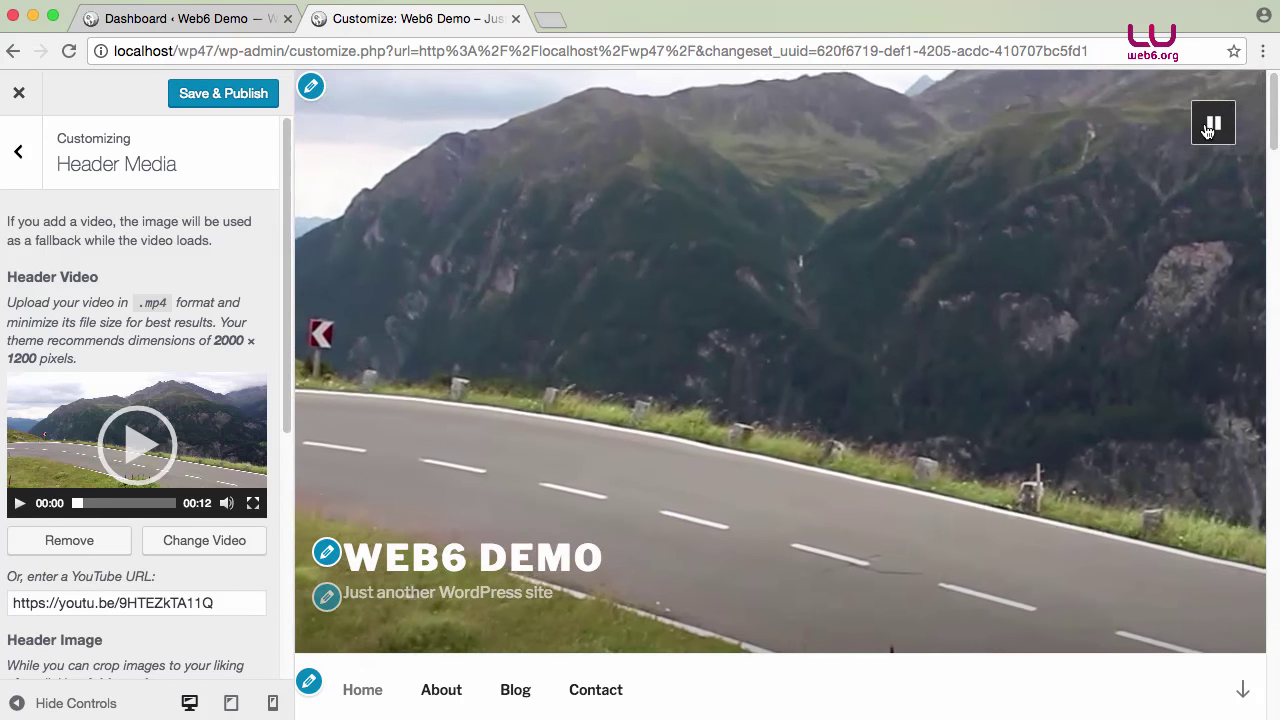
left_click(1208, 128)
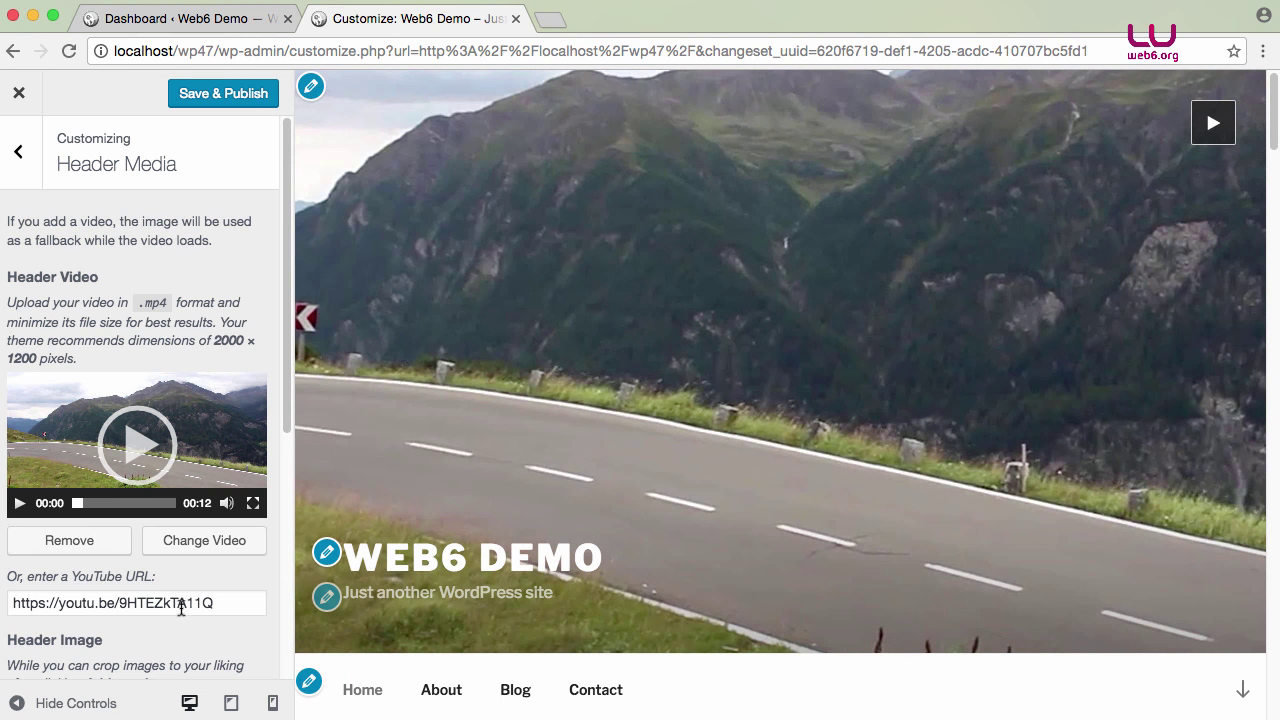
scroll(181, 609, "down", 1)
left_click(205, 580)
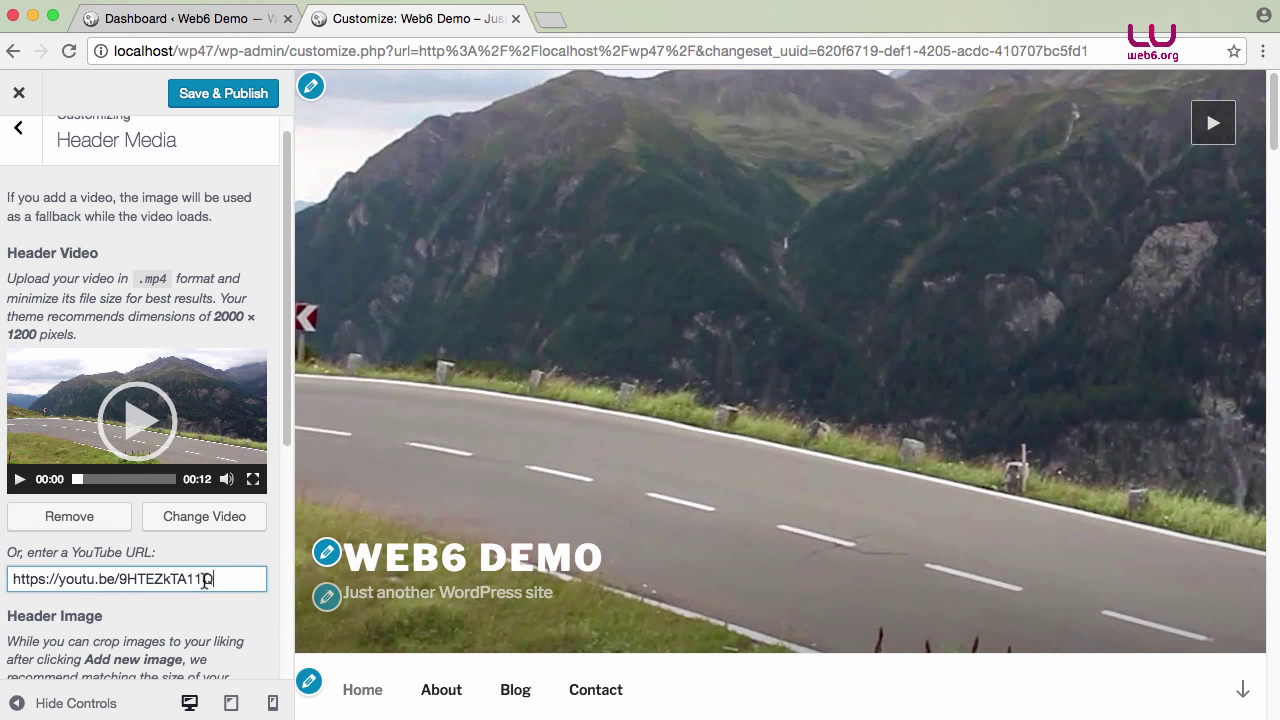
left_click_drag(205, 580, 12, 578)
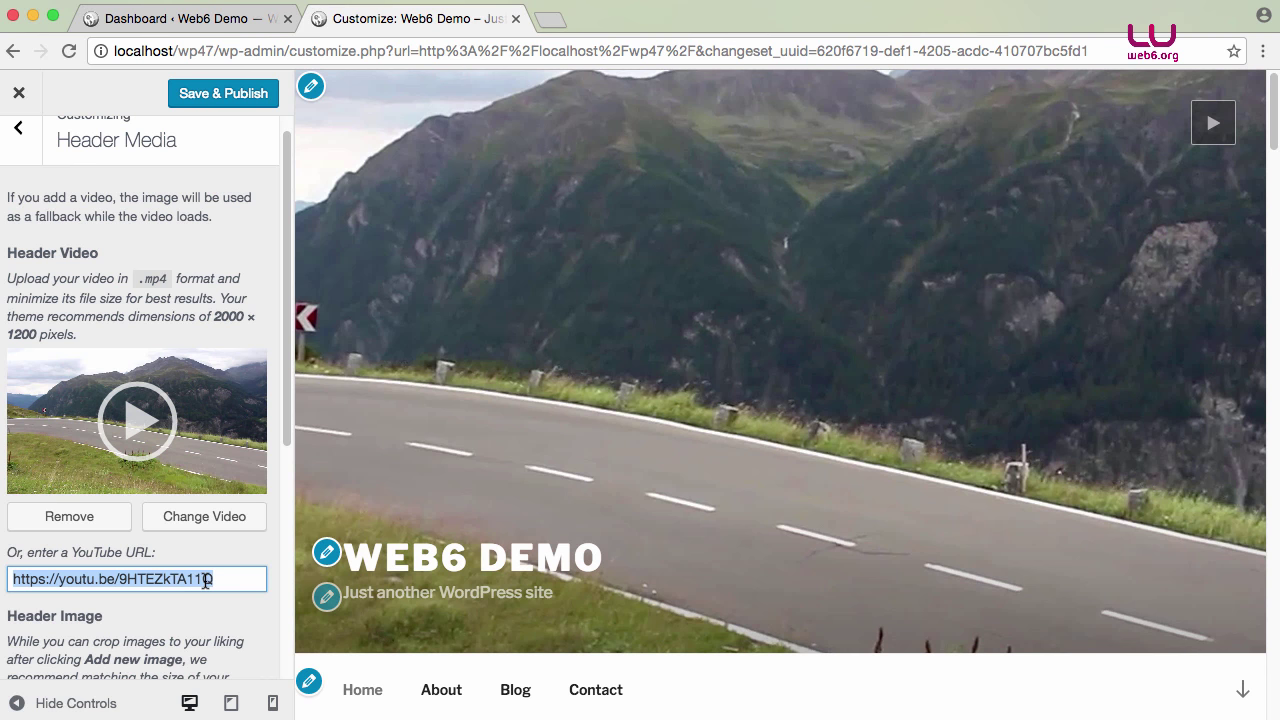
key("BackSpace")
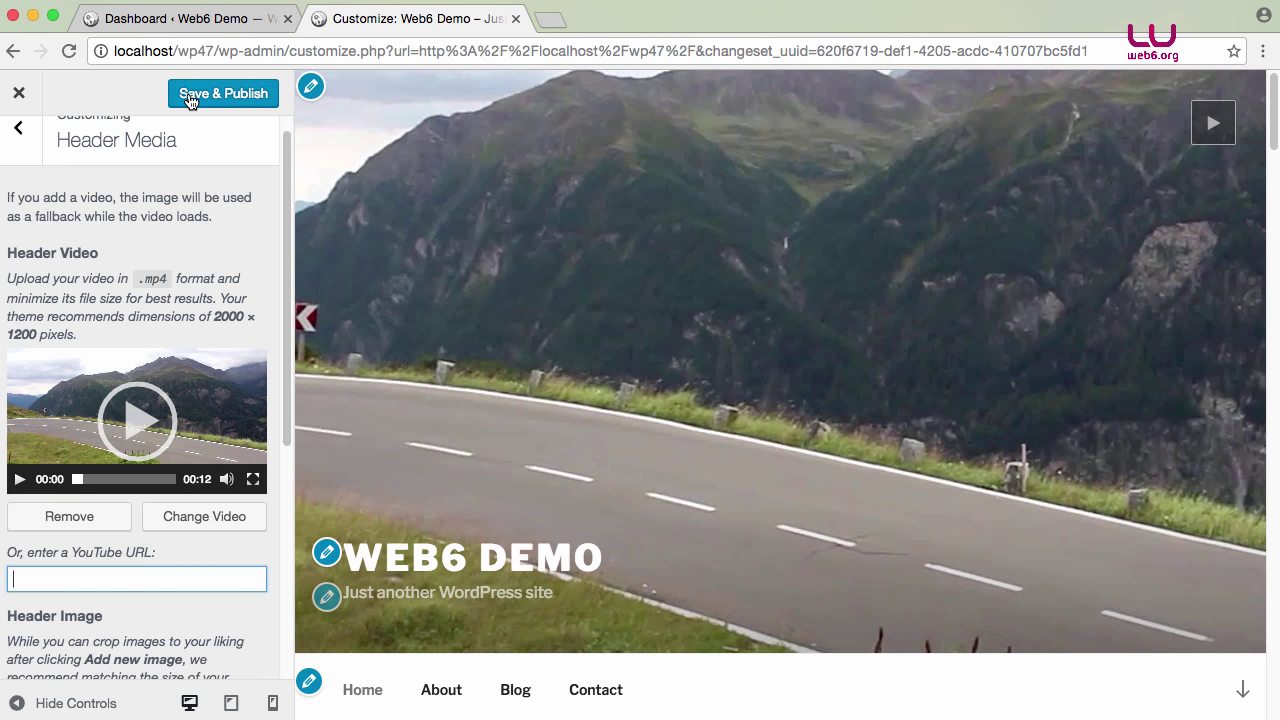
left_click(190, 97)
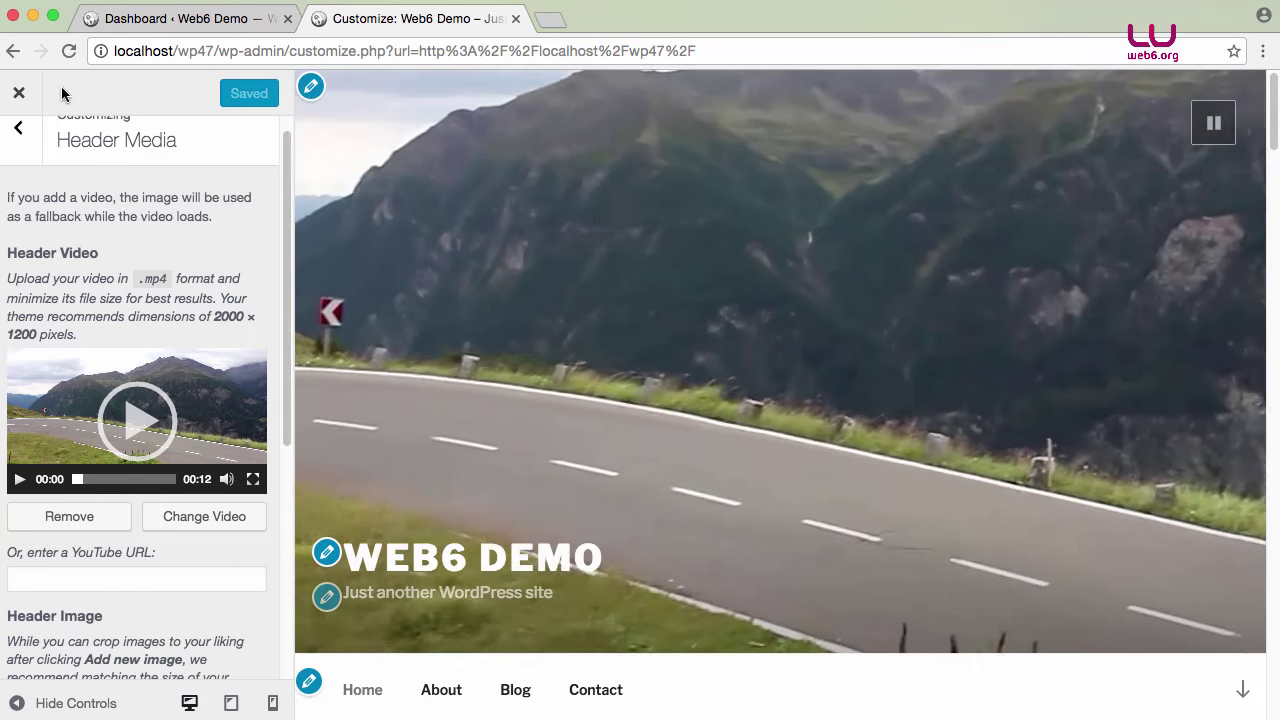
Step: View and pause the mountain-road header video on the live homepage, then return to the Dashboard
left_click(20, 95)
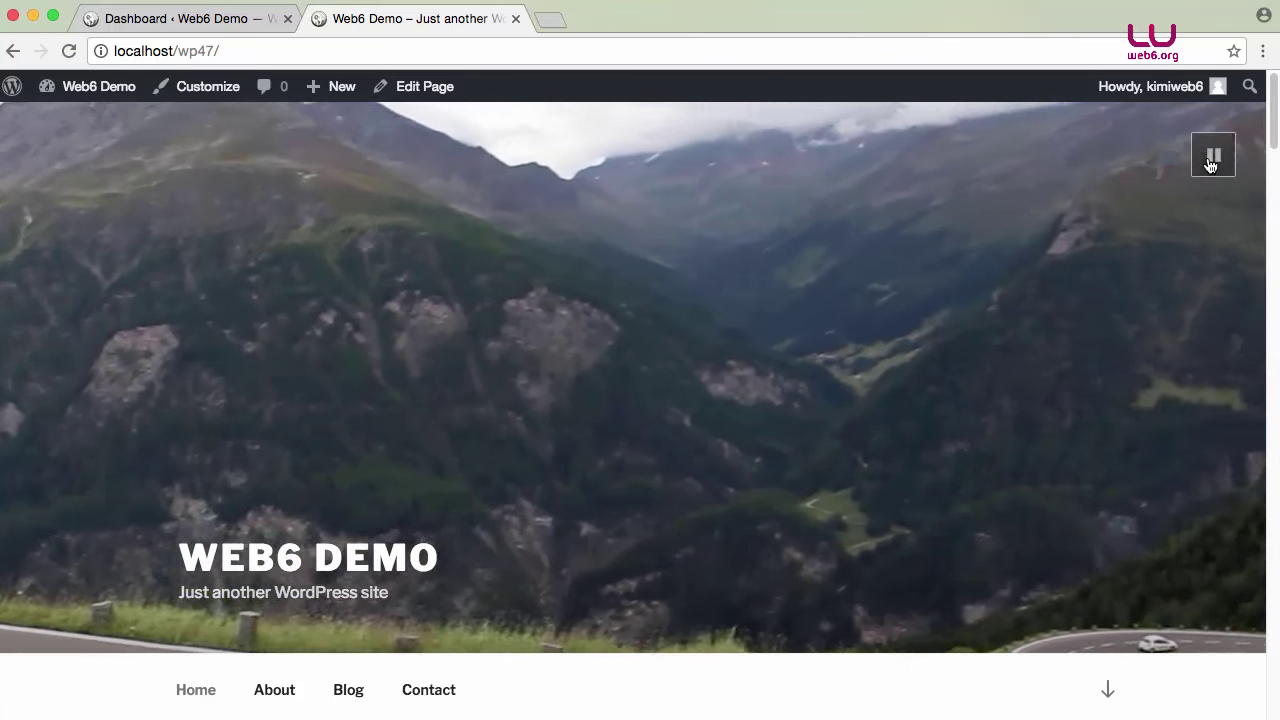
left_click(1213, 155)
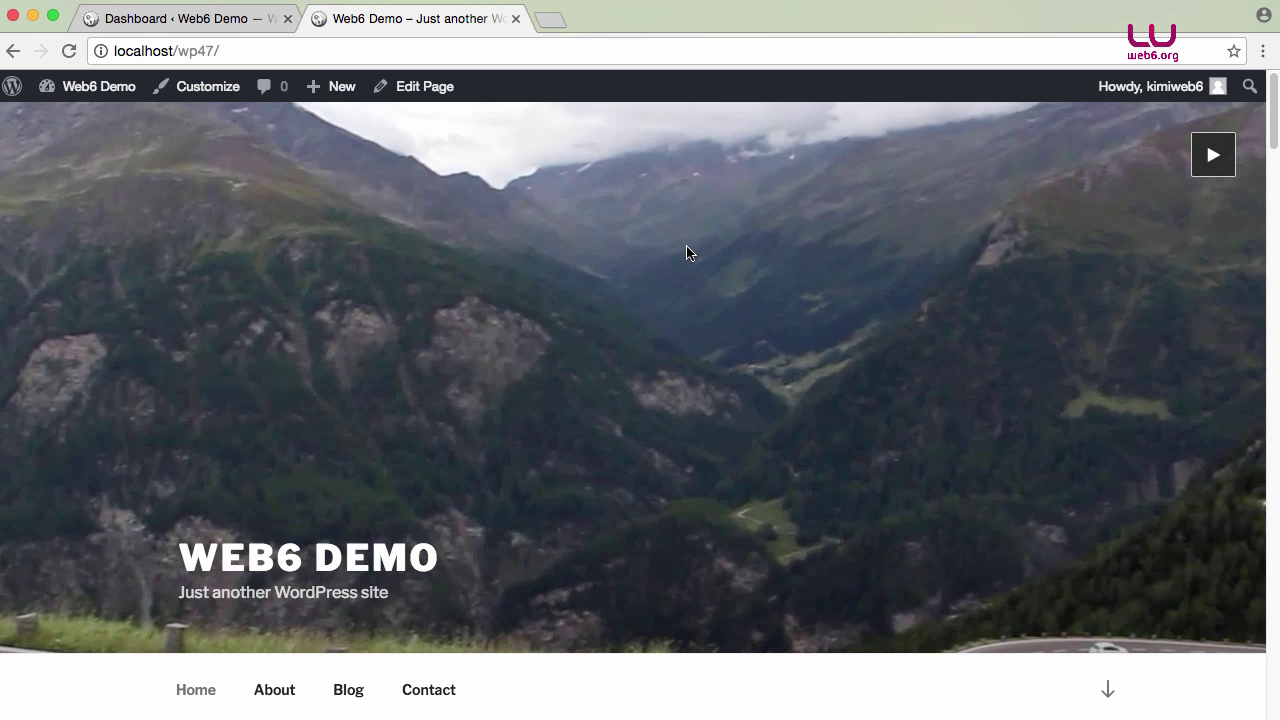
left_click(196, 26)
mouse_move(1182, 86)
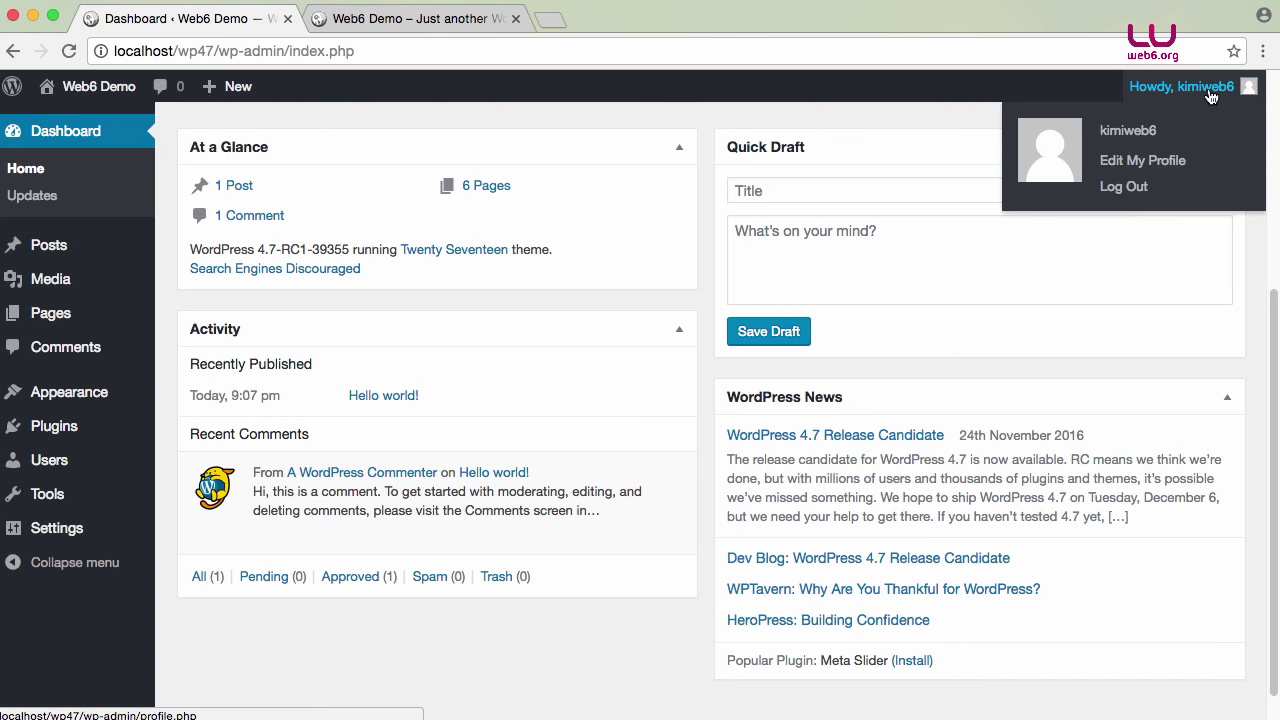
Step: Log out and reload the homepage to see the mountain-road header as a visitor
left_click(1138, 188)
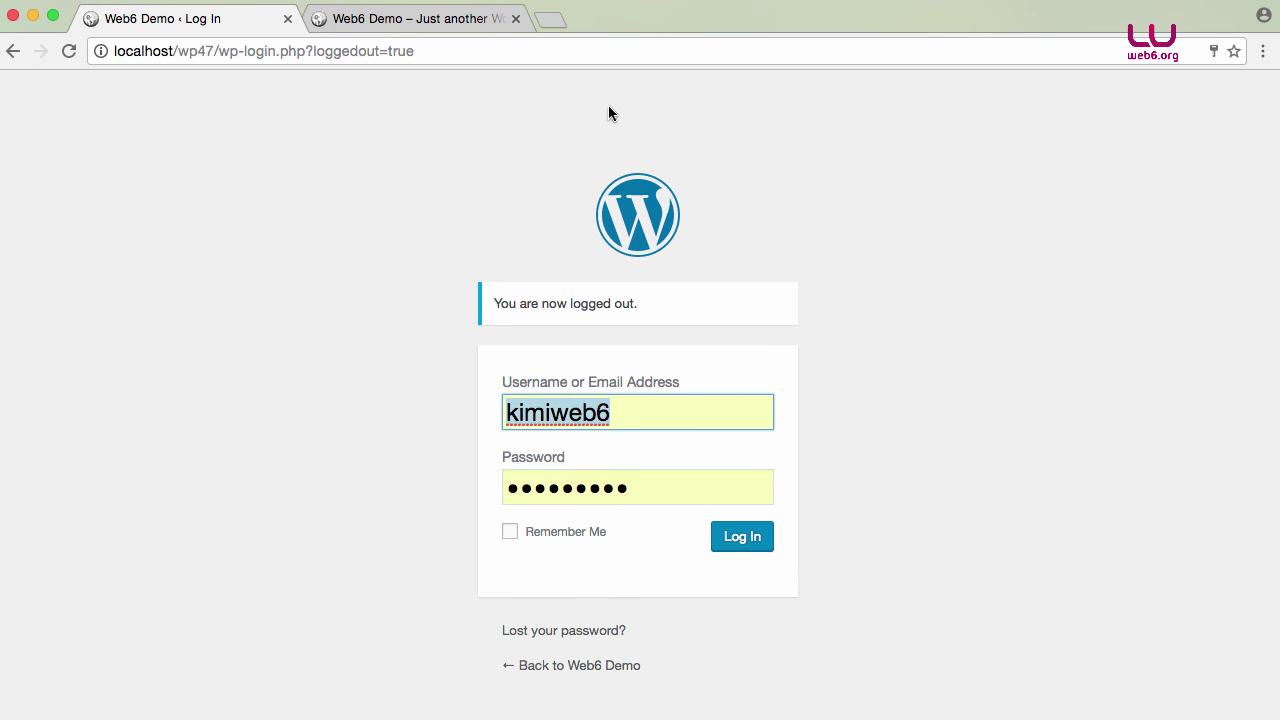
left_click(348, 33)
left_click(69, 50)
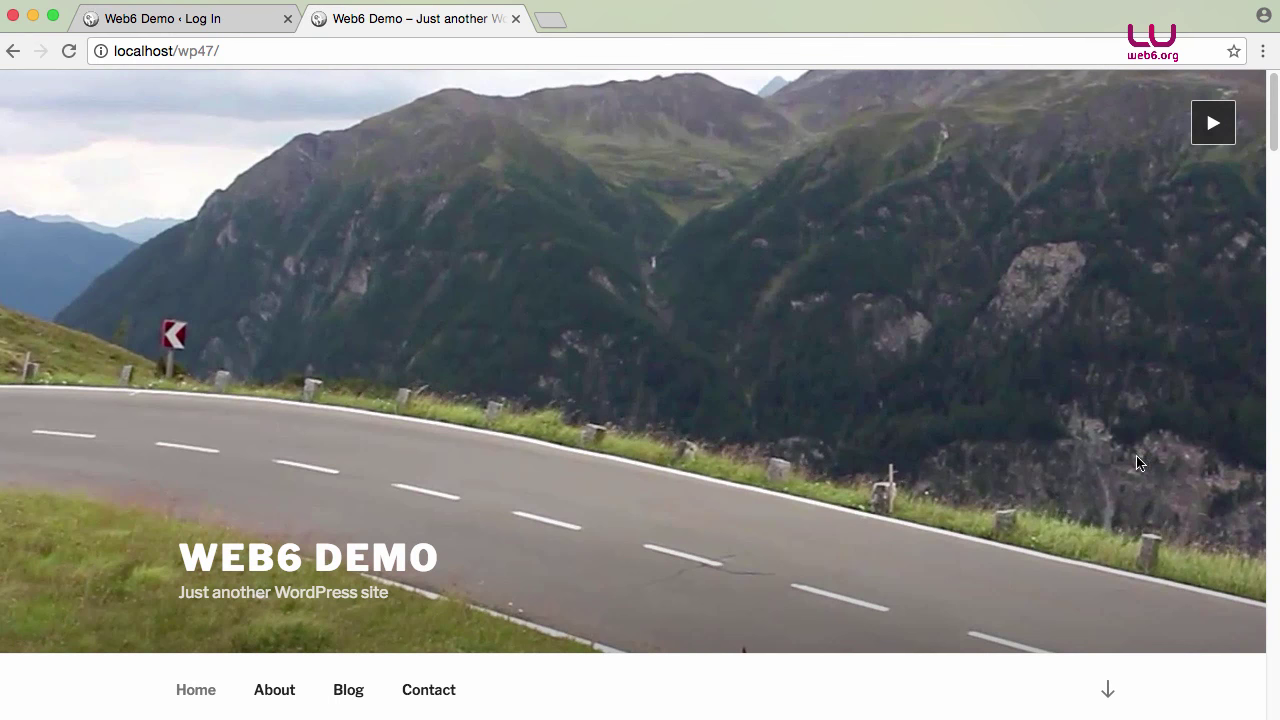
scroll(1090, 456, "down", 3)
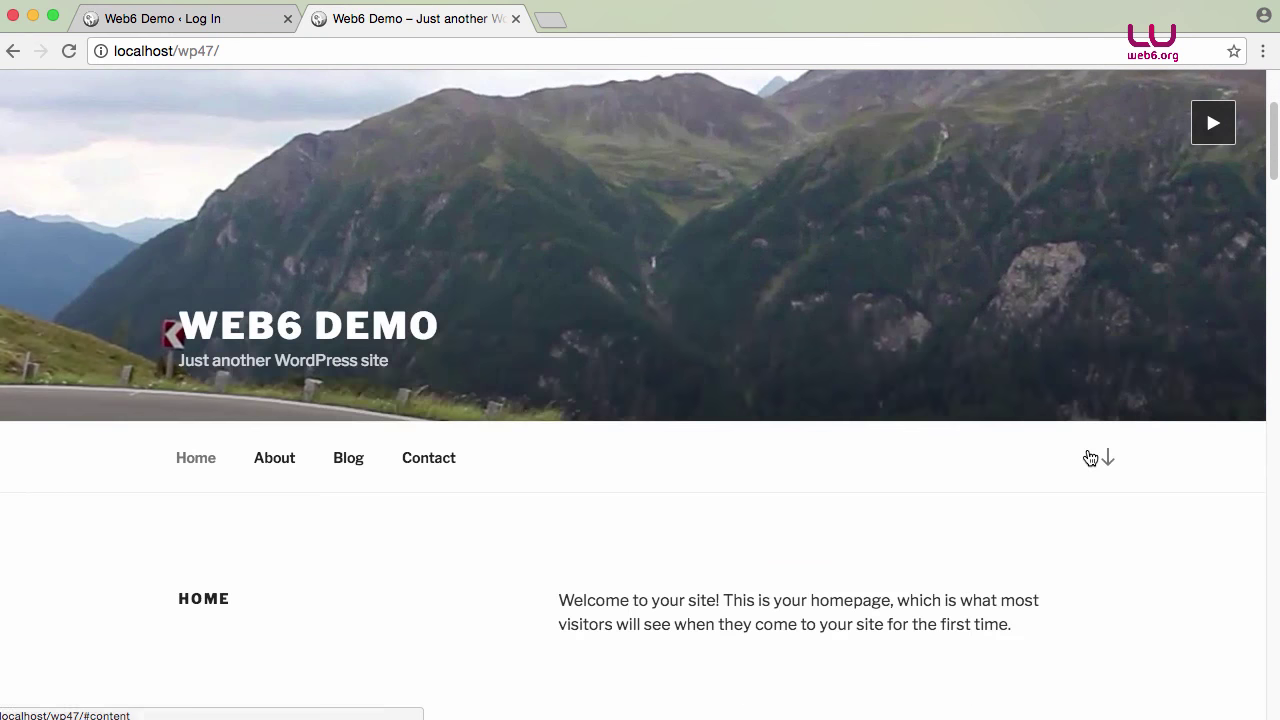
scroll(1088, 456, "up", 3)
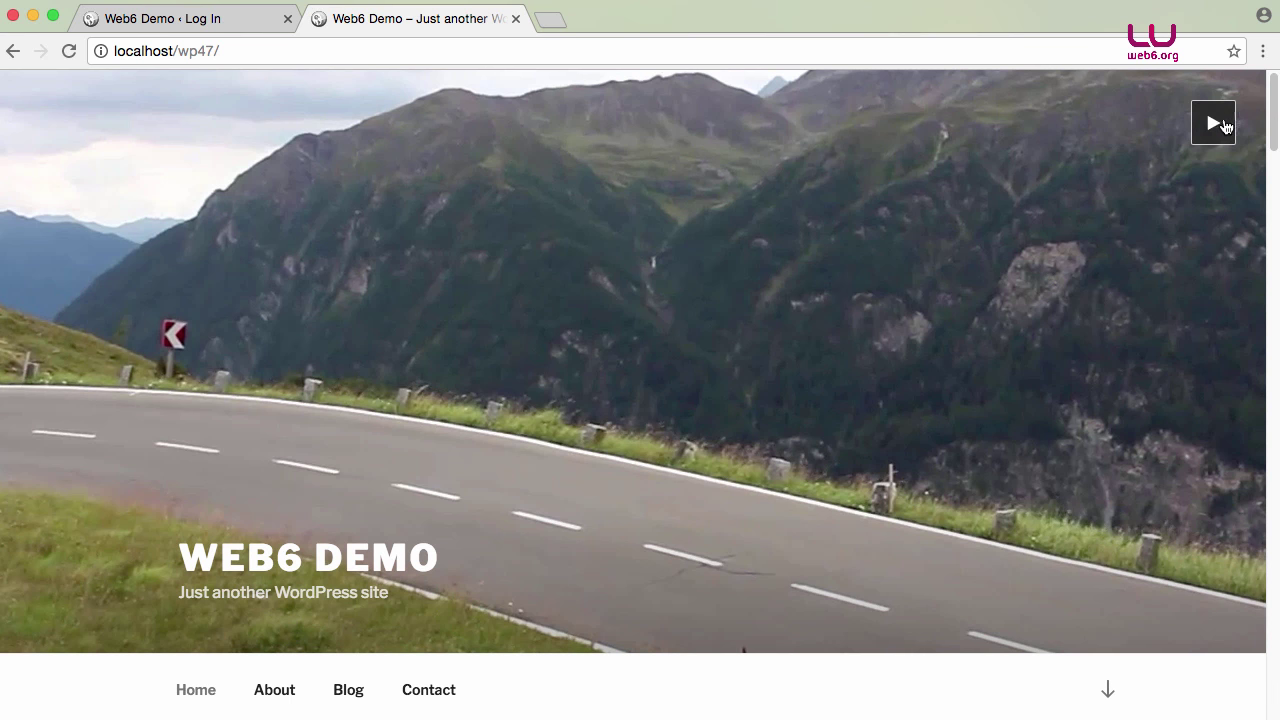
Step: Save the homepage header video to the Desktop as demo-1.mp4
right_click(731, 221)
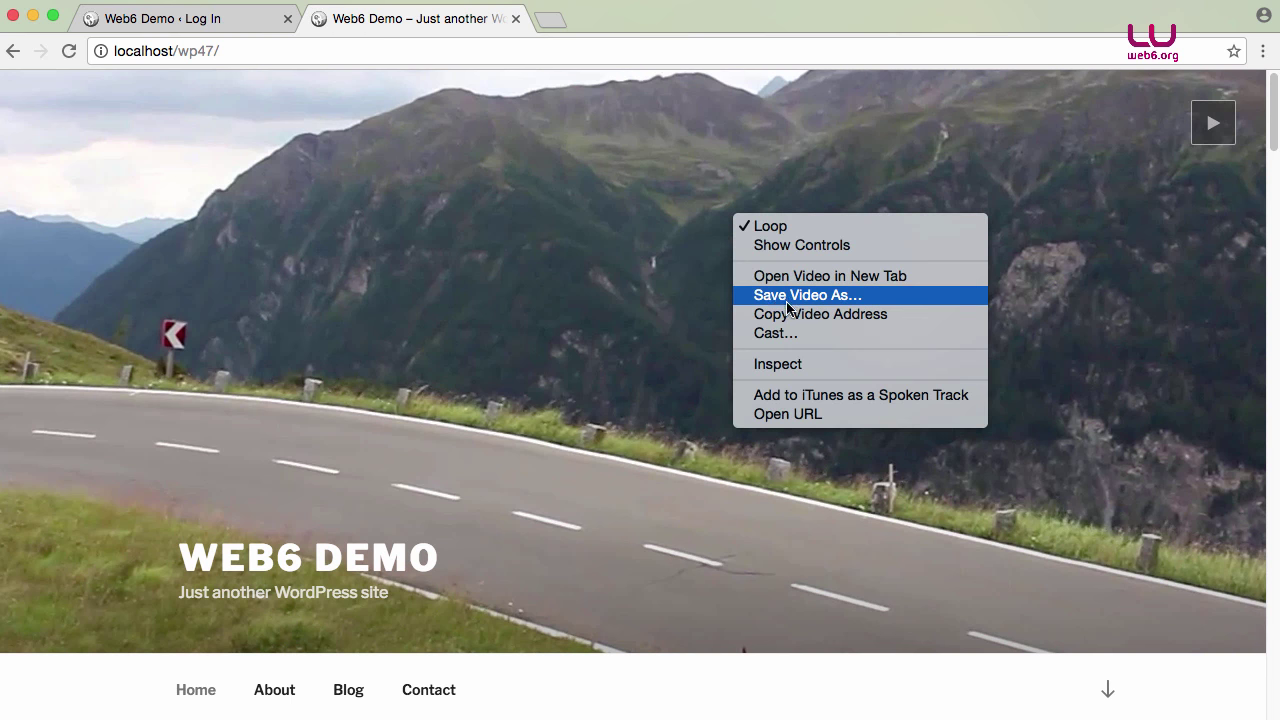
left_click(843, 295)
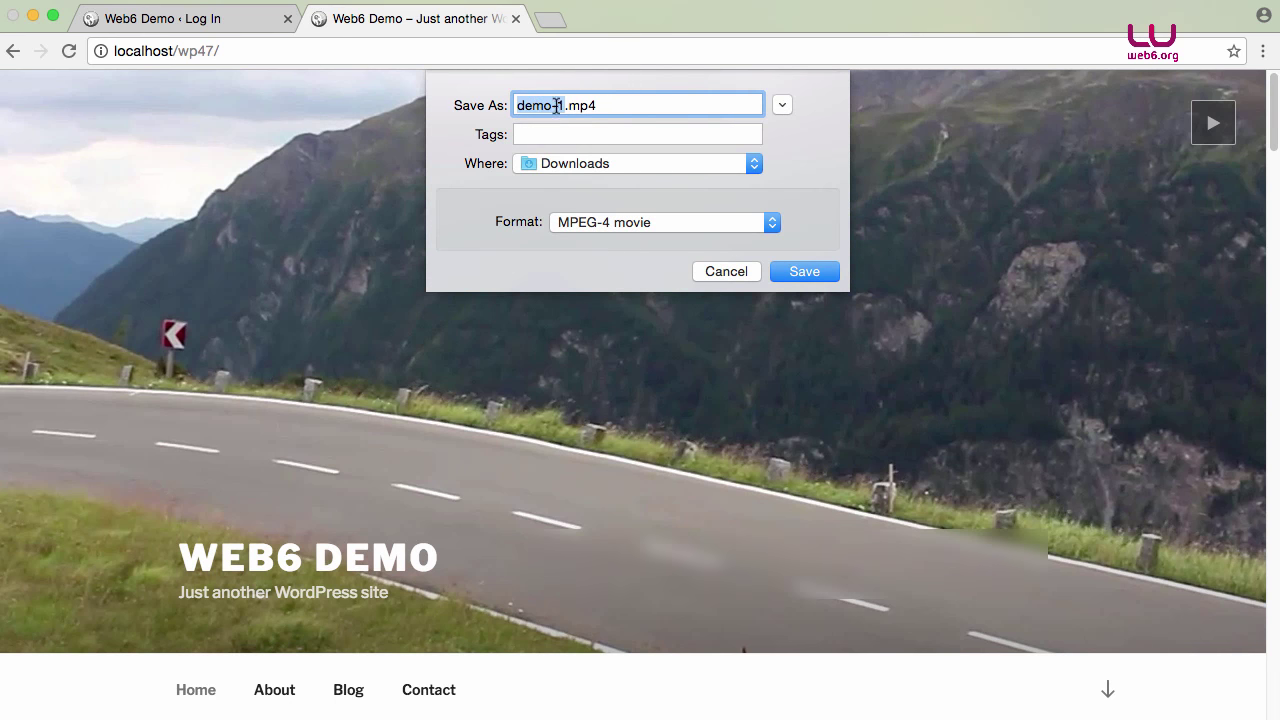
left_click(602, 163)
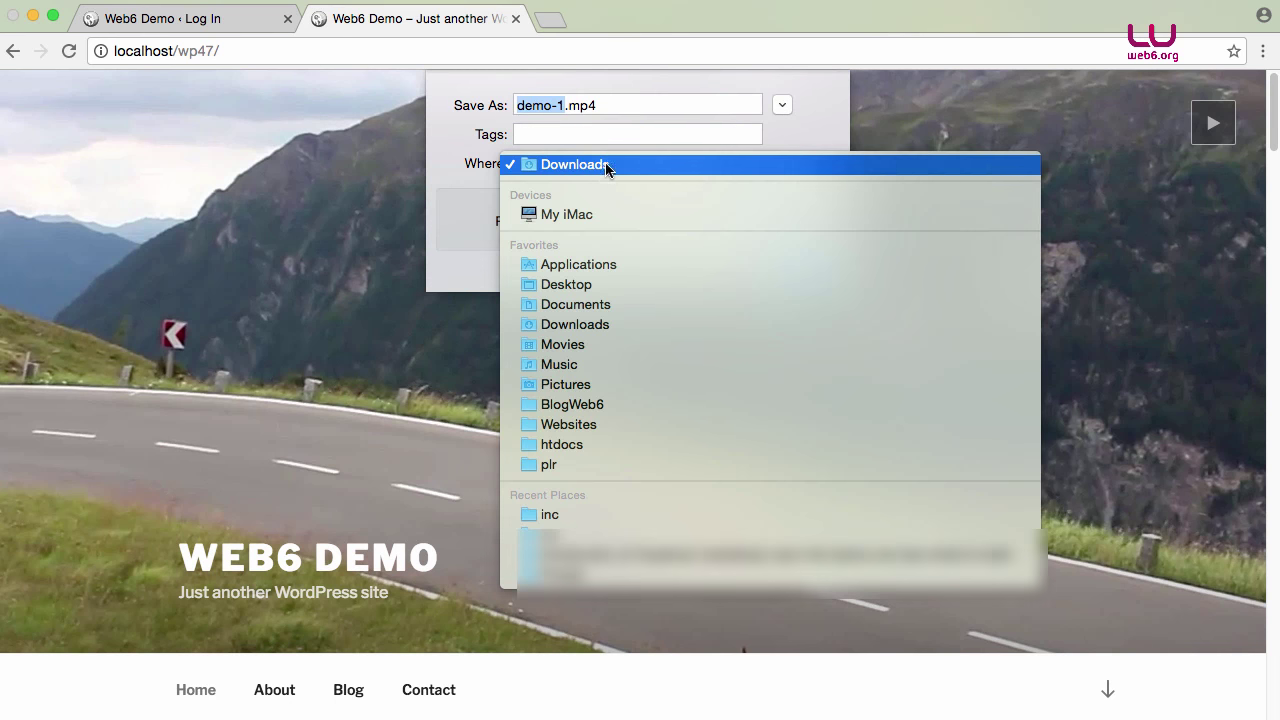
left_click(590, 285)
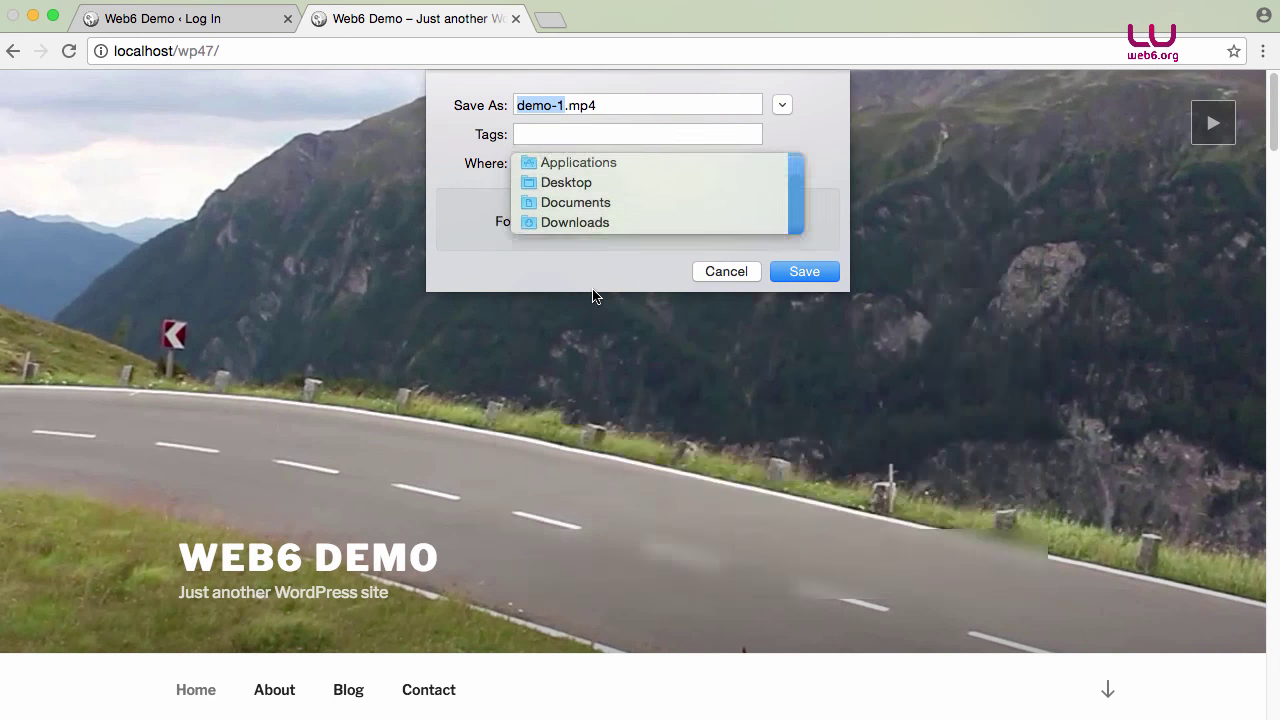
left_click(558, 106)
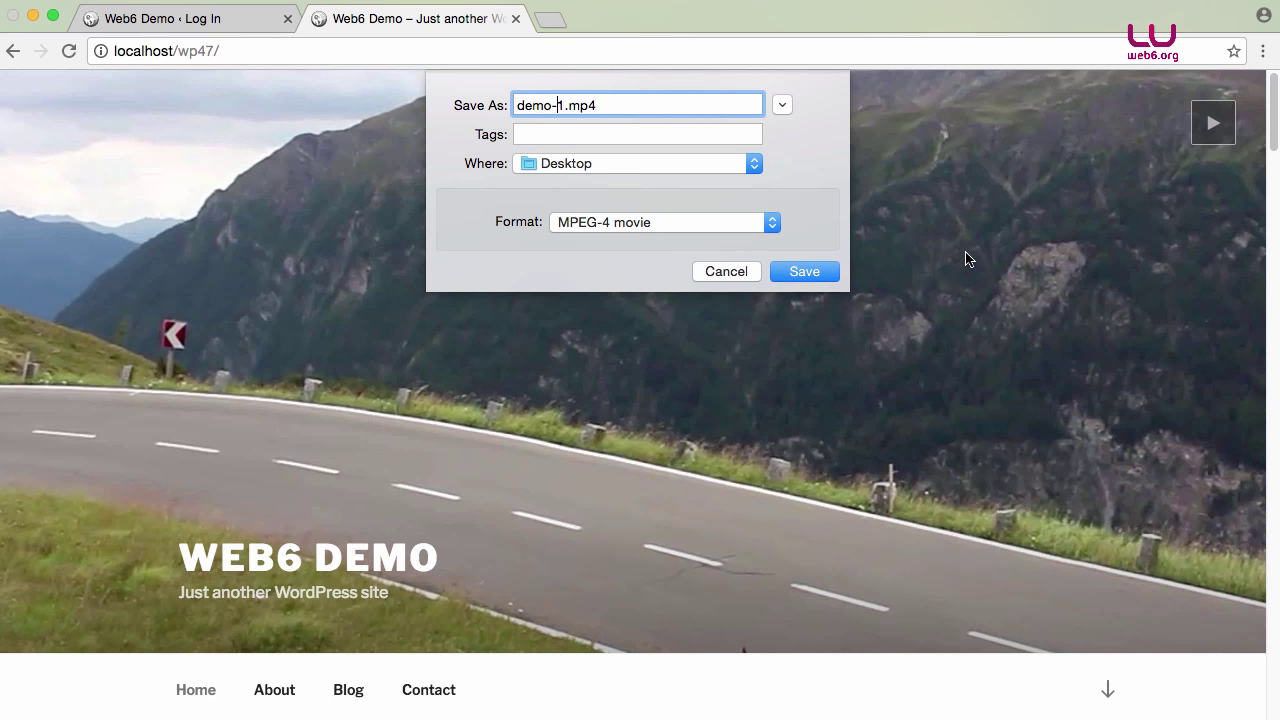
left_click(778, 275)
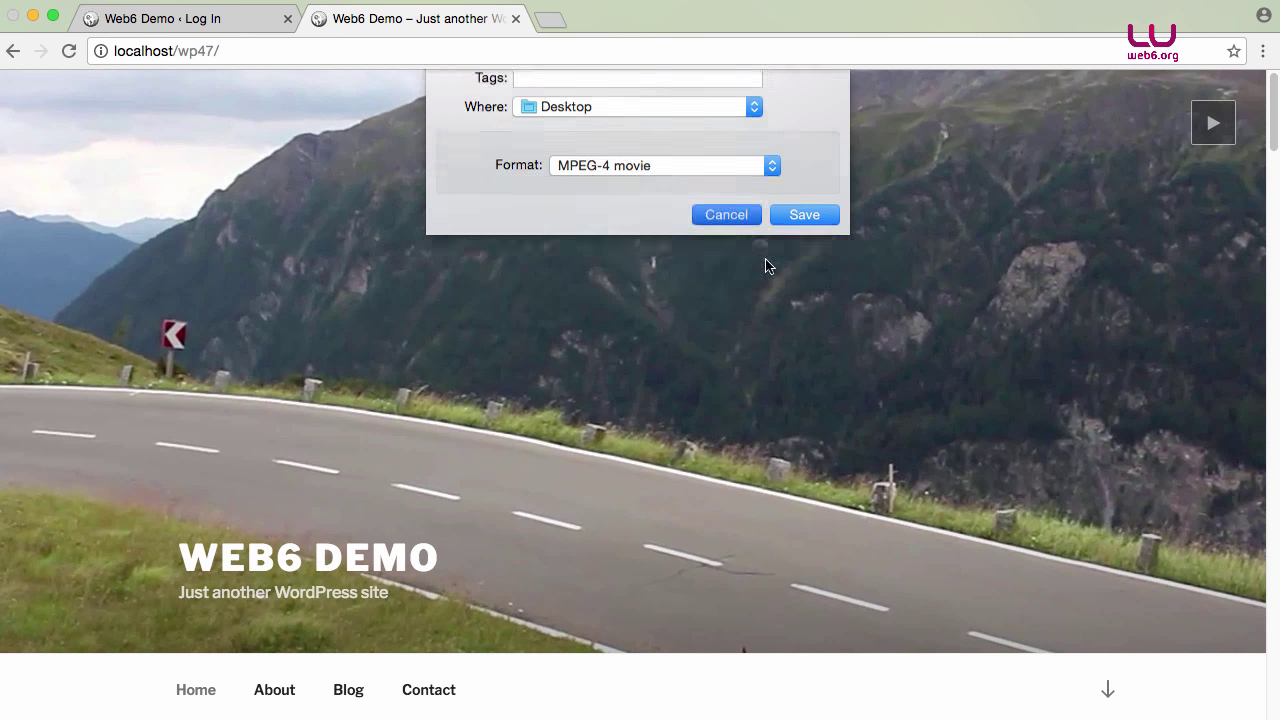